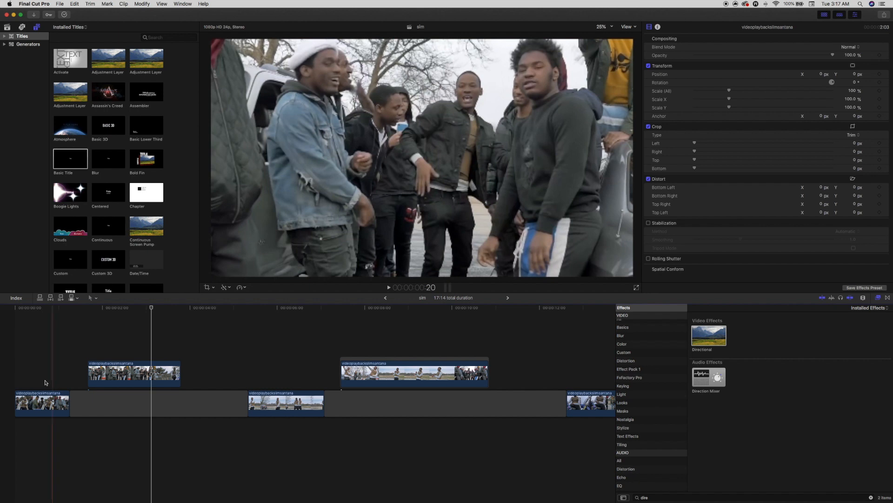
Step: Play the timeline from its start to preview the opening clips
left_click(8, 362)
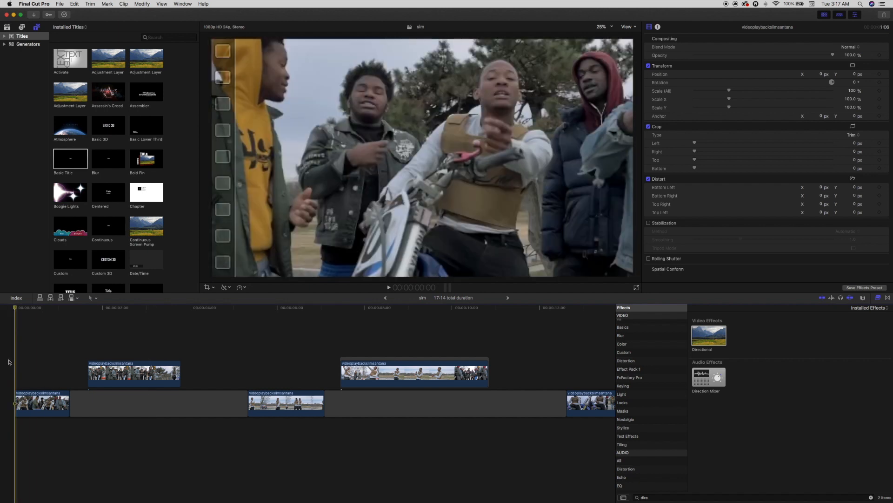
key("space")
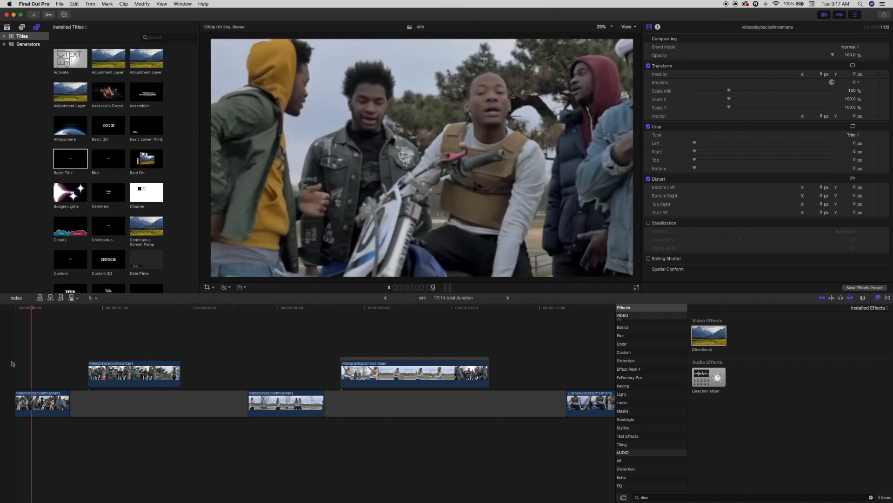
key("space")
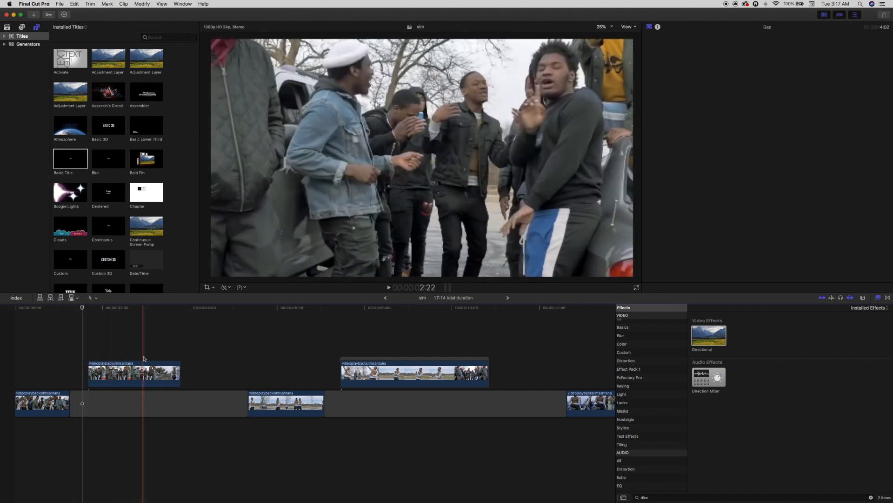
Step: Cut the first connected clip into eight consecutive one-frame pieces, working backwards frame by frame to 2:18
scroll(144, 358, "up", 5)
scroll(144, 358, "left", 2)
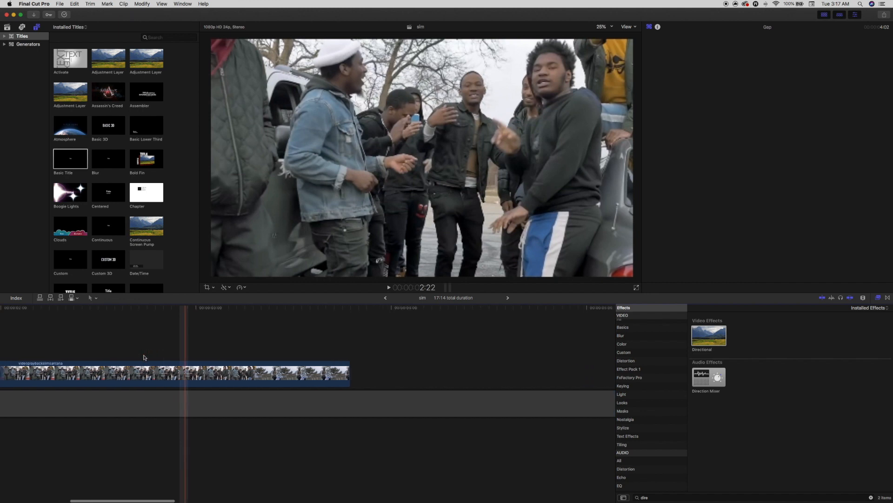
scroll(144, 358, "left", 6)
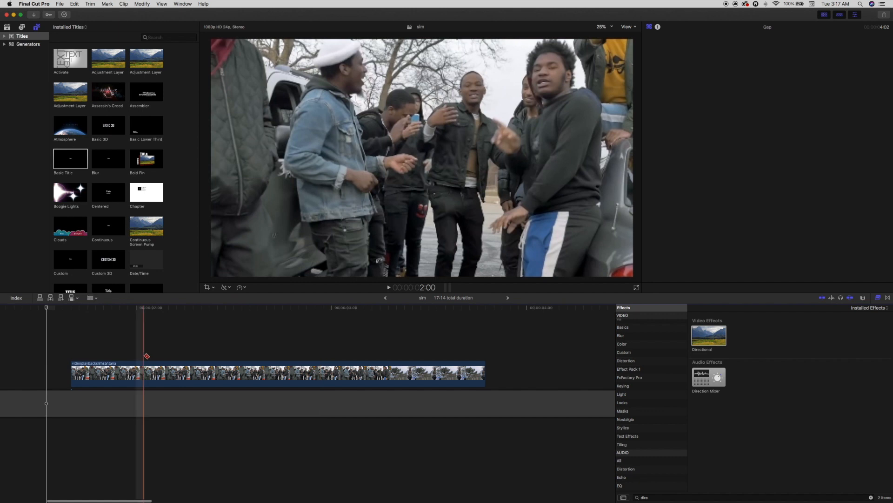
key("b")
left_click(348, 372)
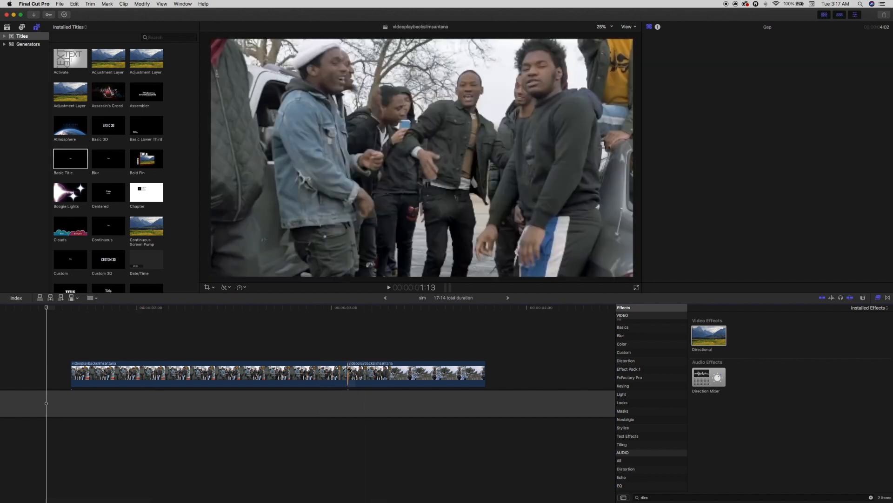
left_click(340, 372)
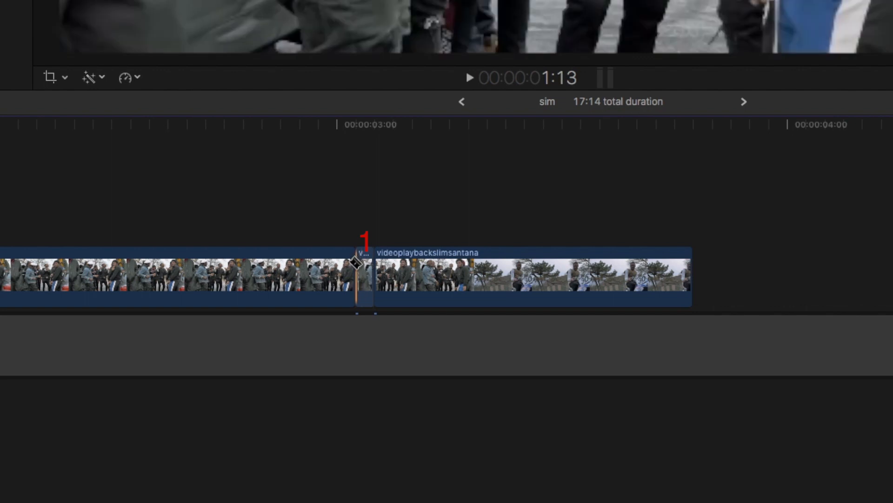
left_click(338, 265)
left_click(320, 266)
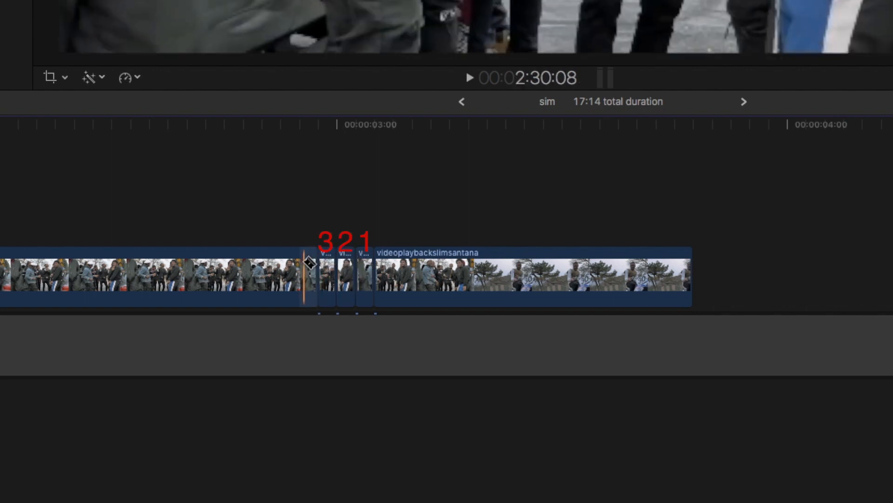
left_click(301, 265)
left_click(282, 265)
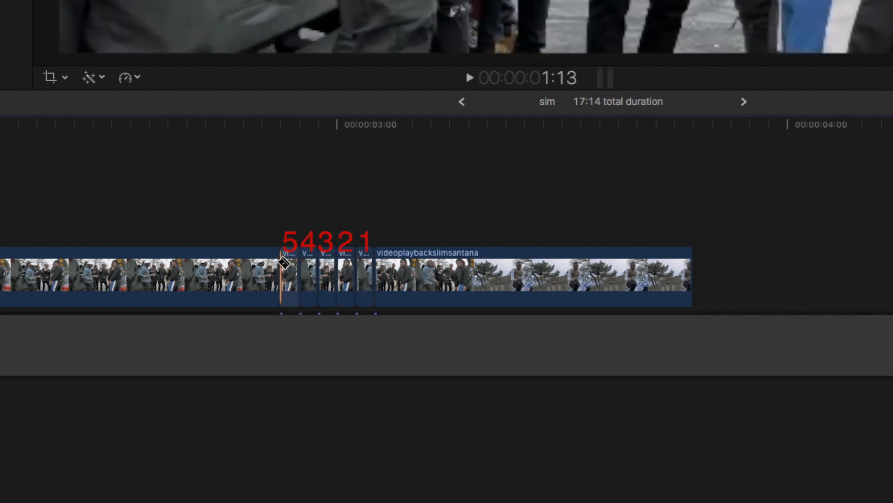
left_click(262, 266)
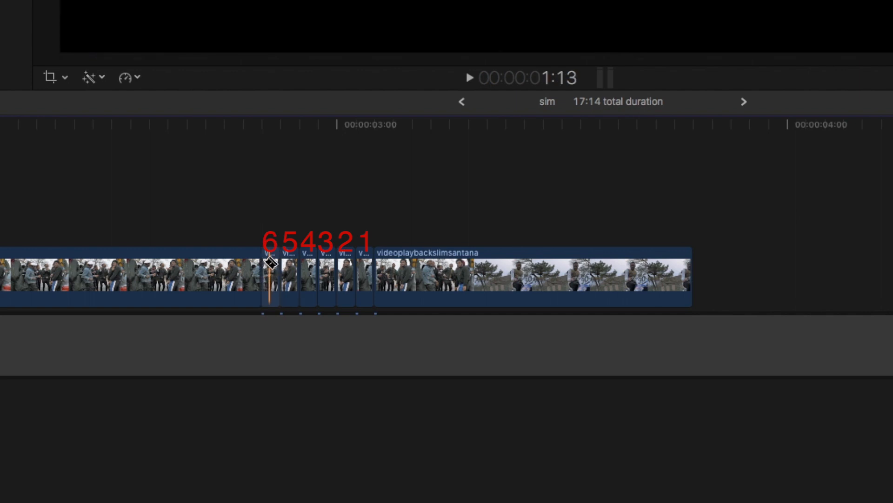
left_click(244, 265)
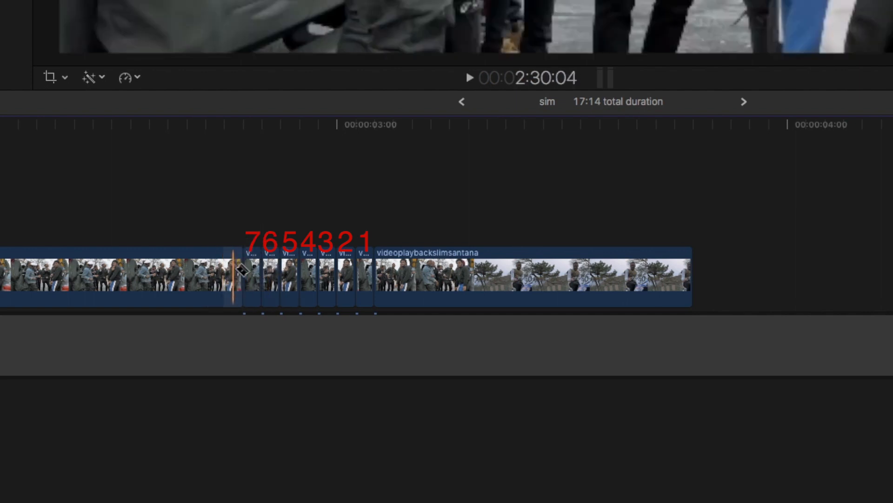
left_click(230, 265)
left_click(227, 266)
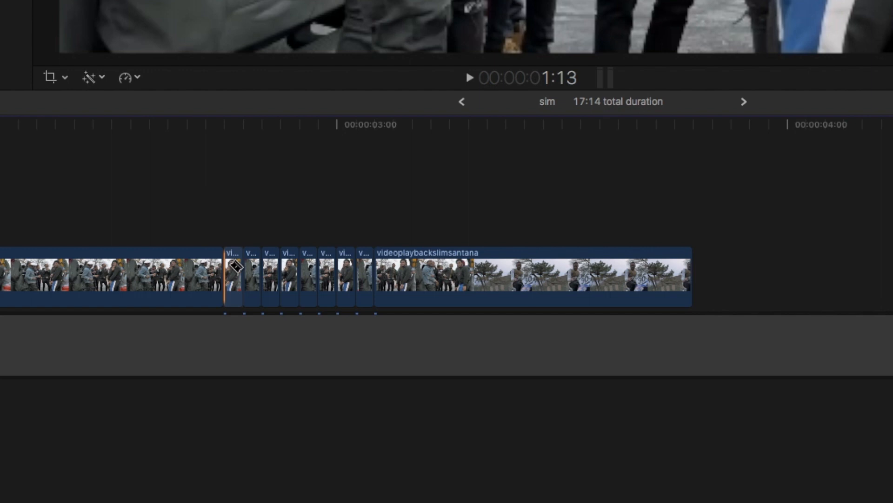
Step: Search the effects for "colo" and apply Color Correction to the first one-frame piece at 2:18
key("a")
left_click(234, 235)
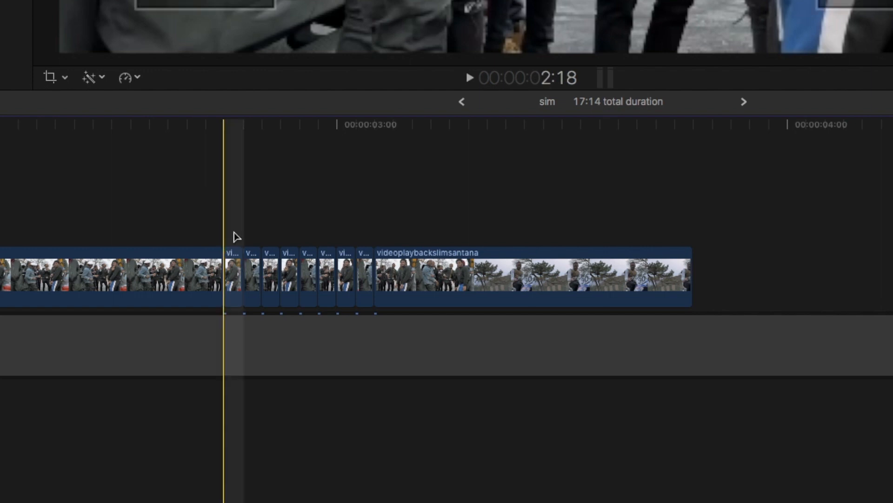
left_click(233, 252)
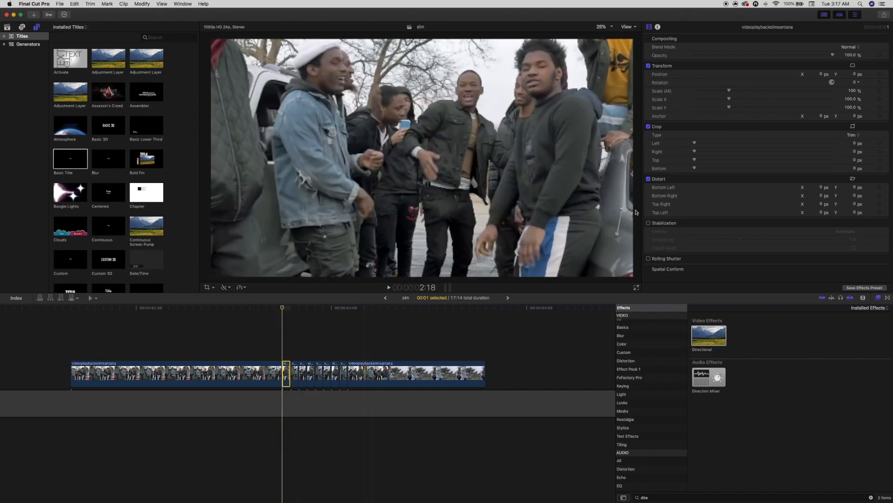
left_click(871, 497)
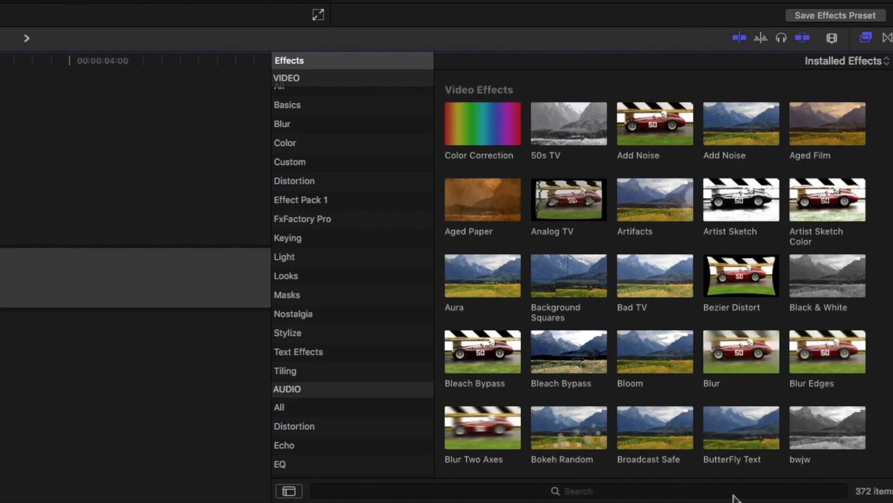
left_click(734, 497)
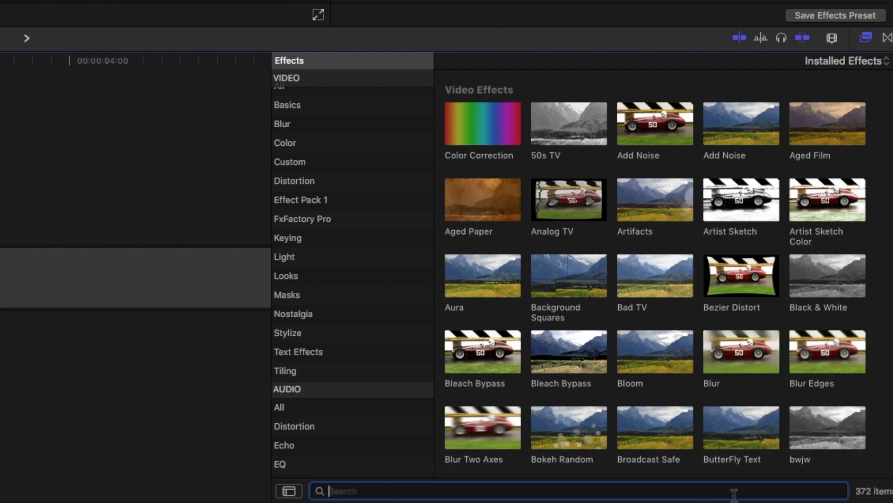
type("colo")
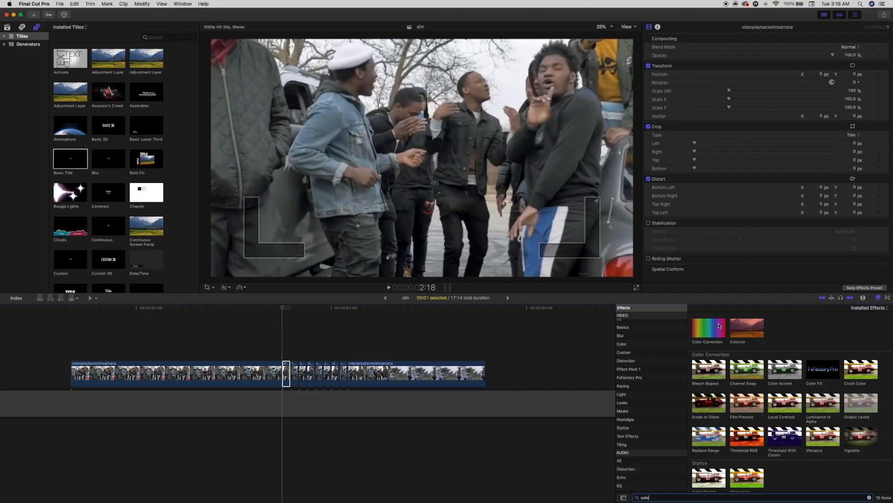
left_click_drag(482, 106, 288, 371)
left_click_drag(376, 346, 378, 347)
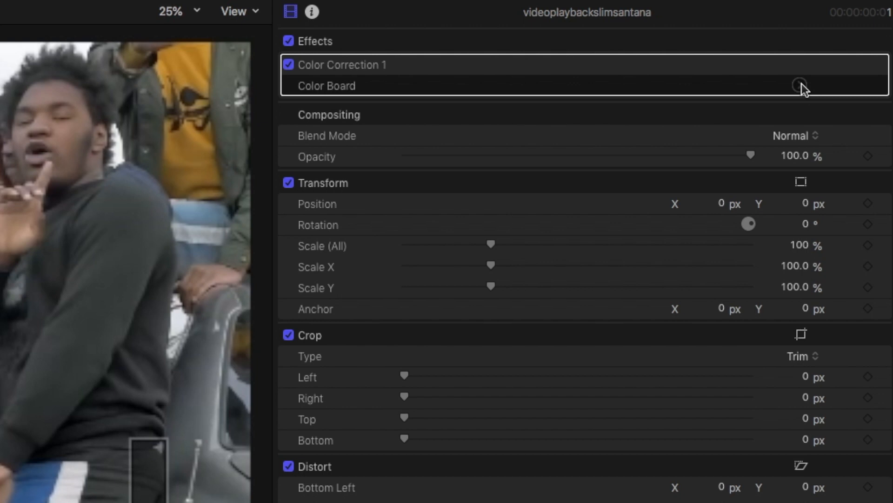
Step: In the piece's color board, set the highlights color to 185° at 100% and the shadows color to 0° at 100%
left_click(852, 55)
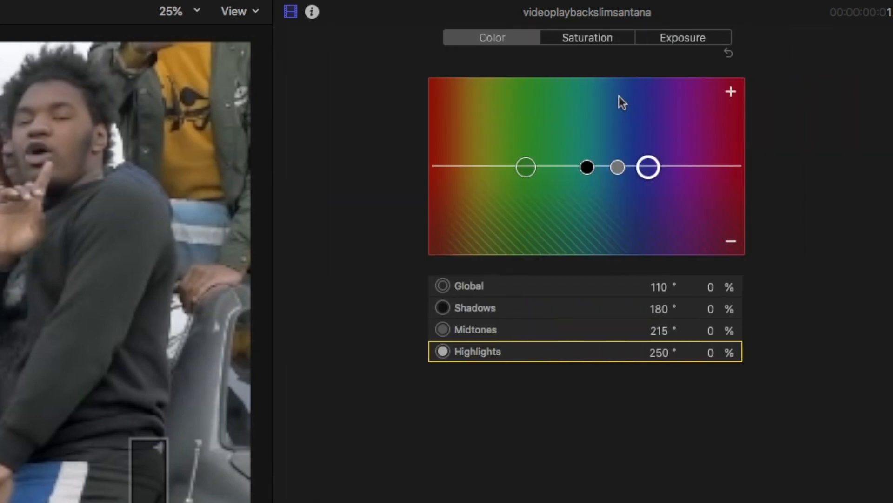
left_click_drag(658, 165, 596, 112)
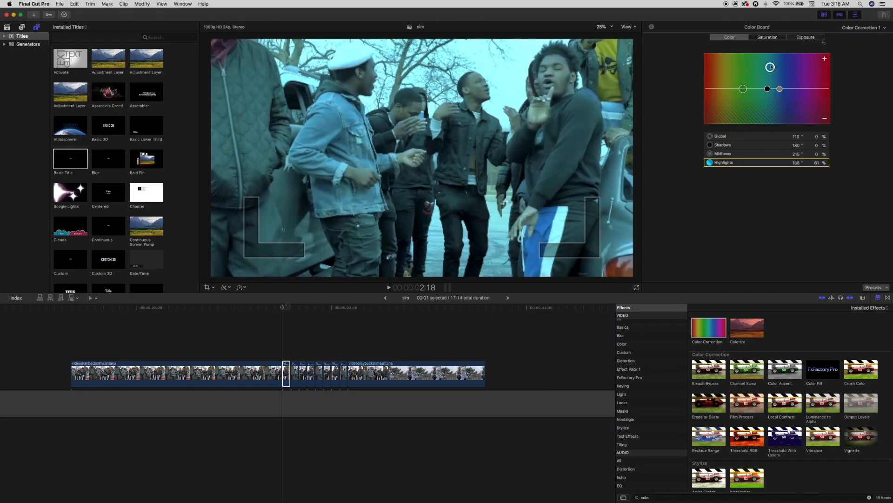
left_click_drag(770, 67, 769, 53)
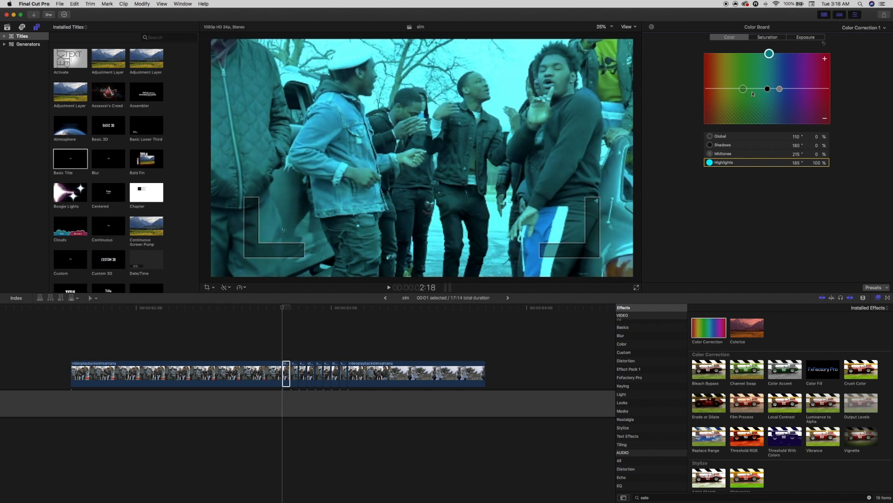
left_click_drag(768, 89, 704, 53)
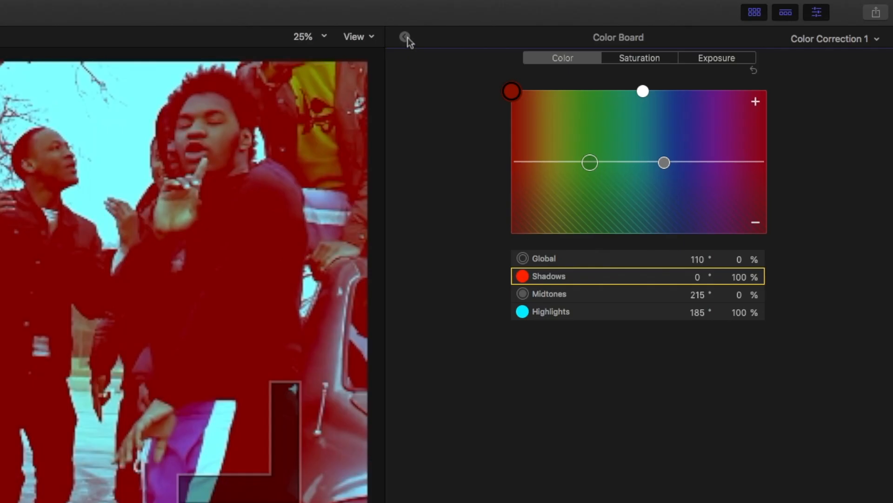
Step: Leave the color board and enlarge the one-frame piece to about 118% overall scale
left_click(407, 37)
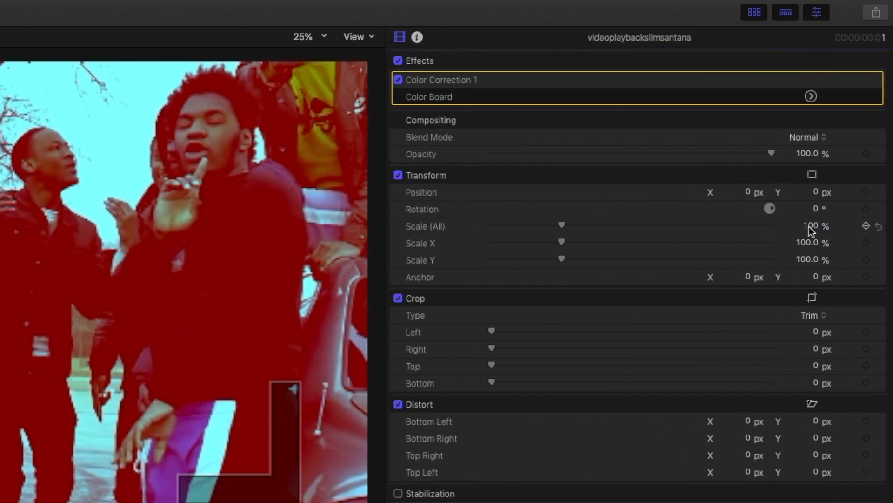
left_click_drag(808, 226, 809, 225)
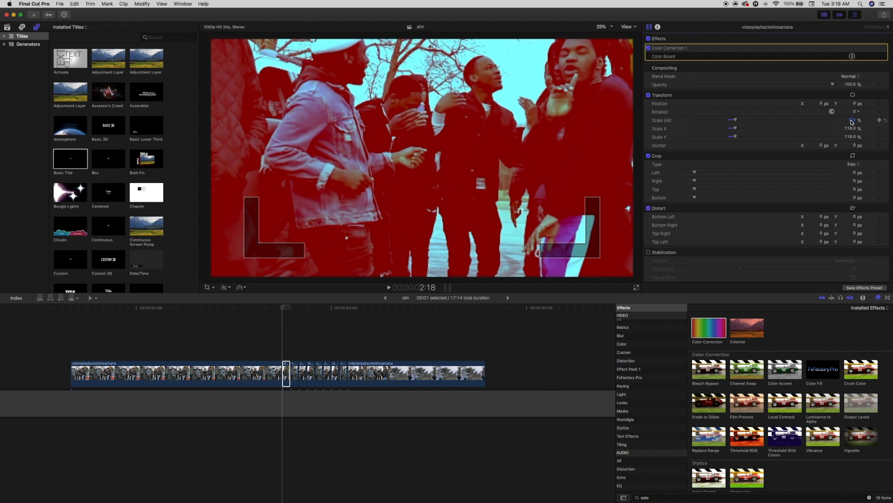
Step: Copy the first one-frame piece's color and scale attributes onto the third, fifth and seventh pieces
left_click(287, 369)
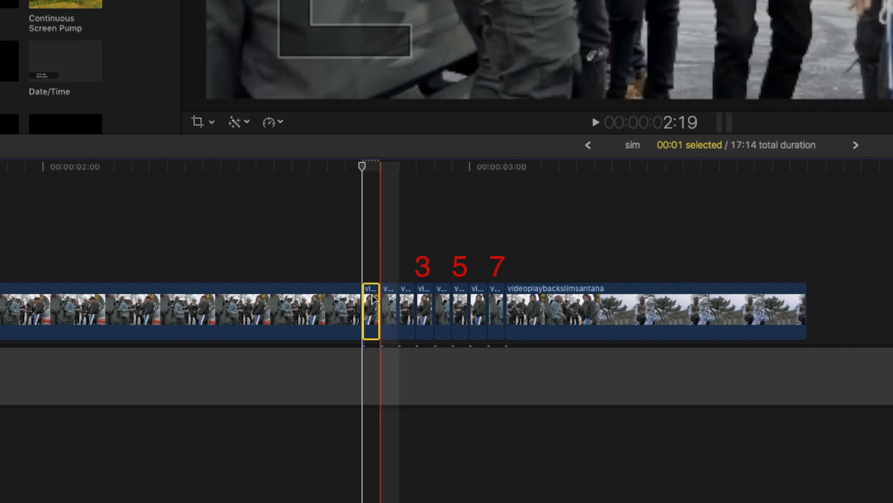
left_click(406, 307)
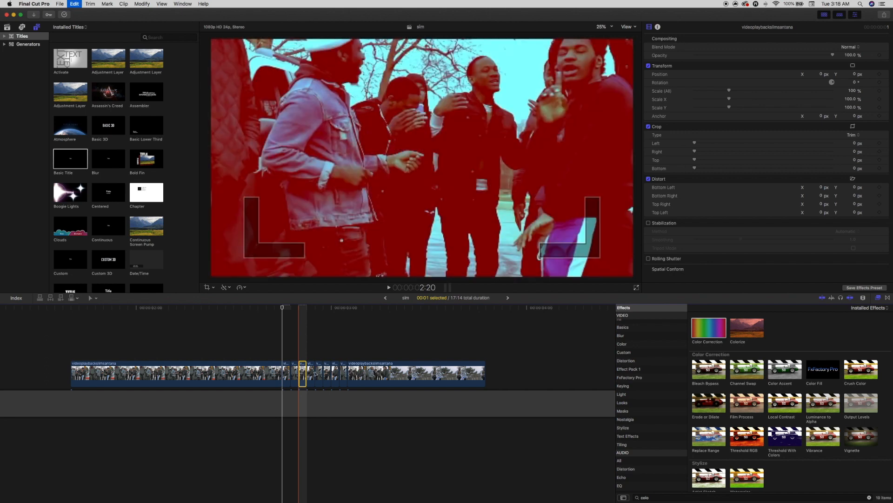
left_click(318, 373)
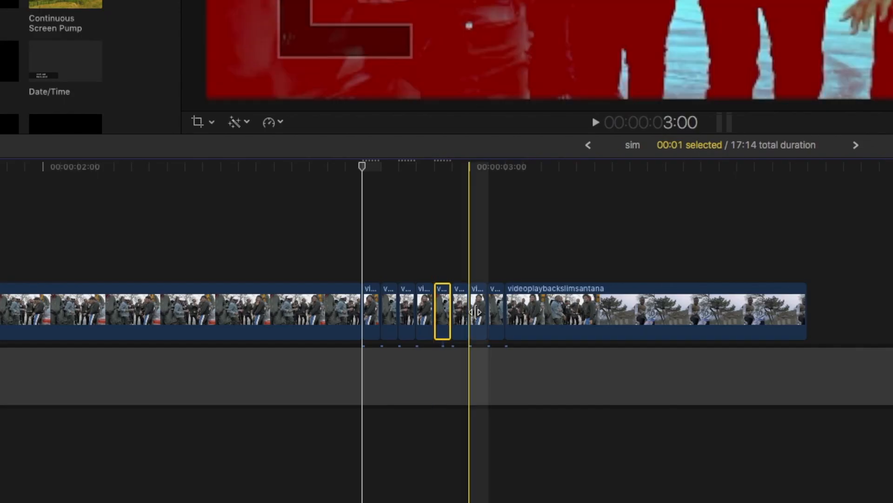
left_click(477, 312)
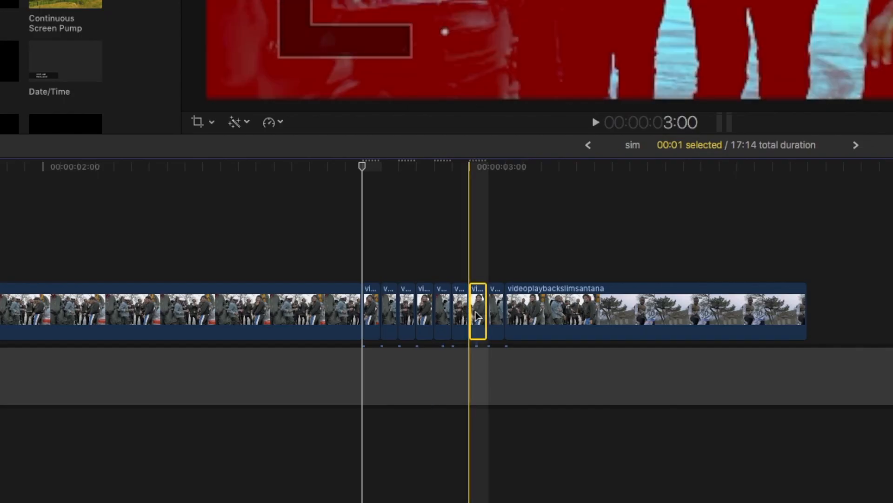
Step: Play back the timeline, including the section from 5:06 through the next connected clip
left_click(326, 250)
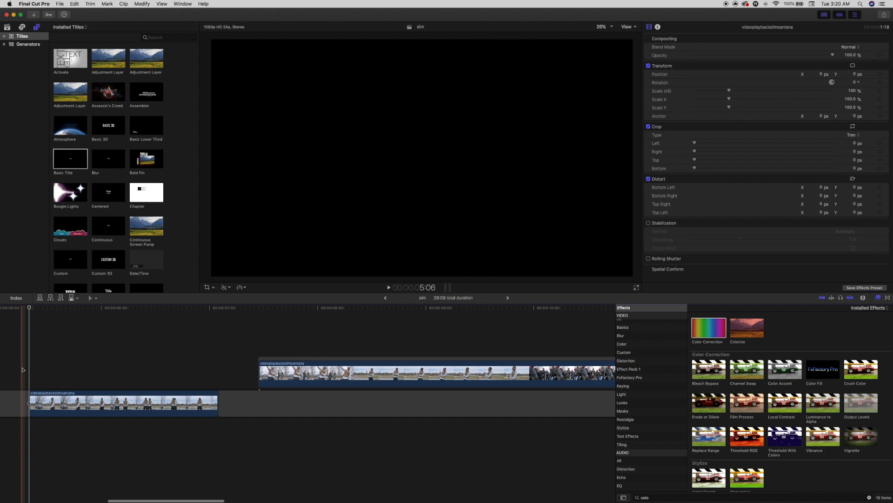
key("space")
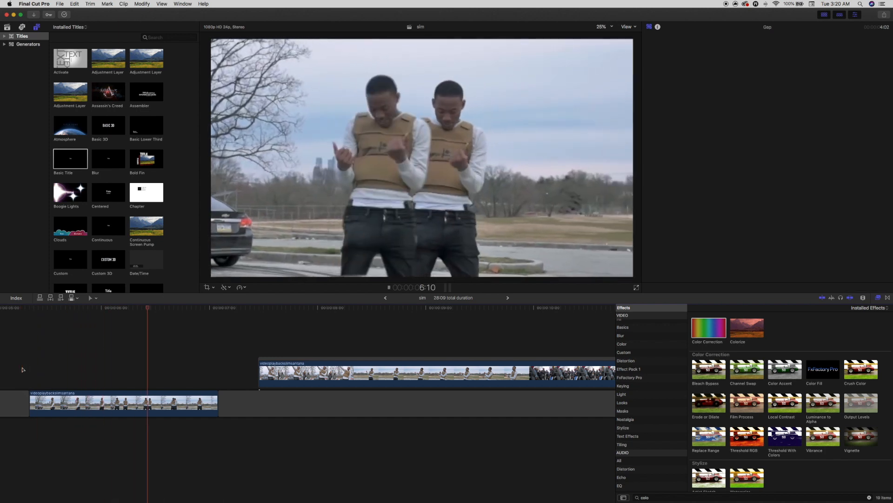
key("space")
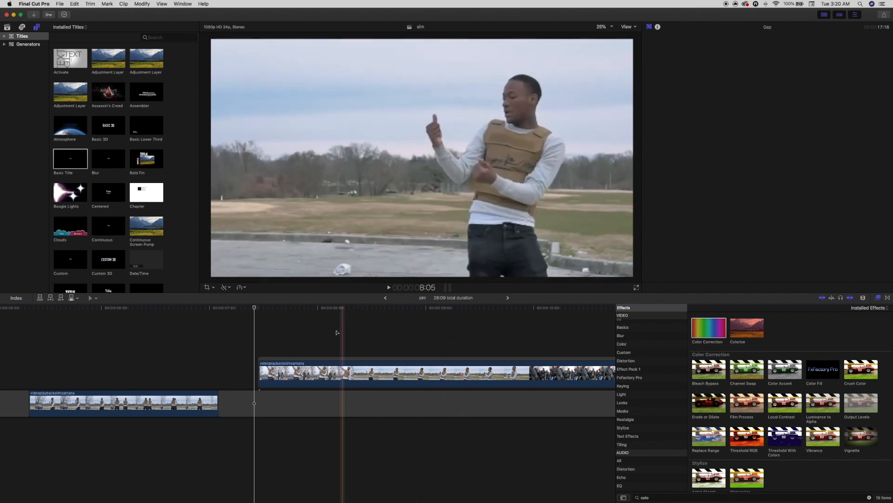
key("space")
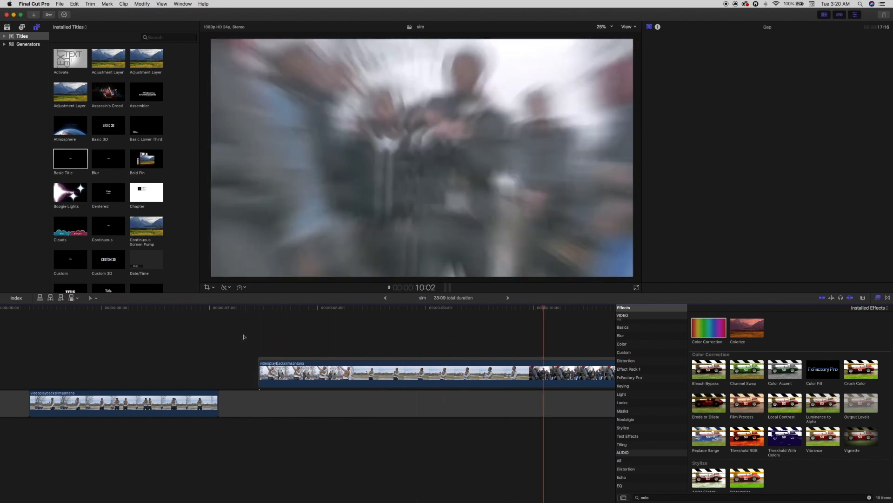
key("space")
Step: Add a freeze frame at 9:09 in the connected clip
left_click(463, 331)
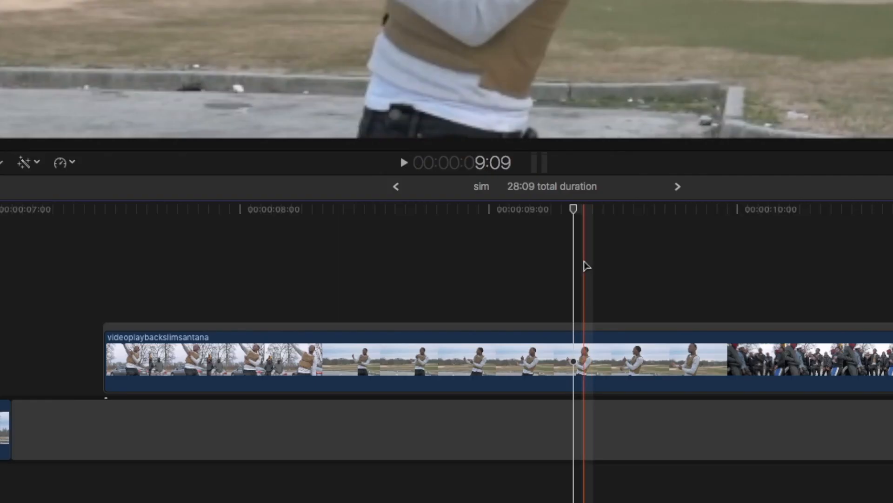
left_click(585, 261)
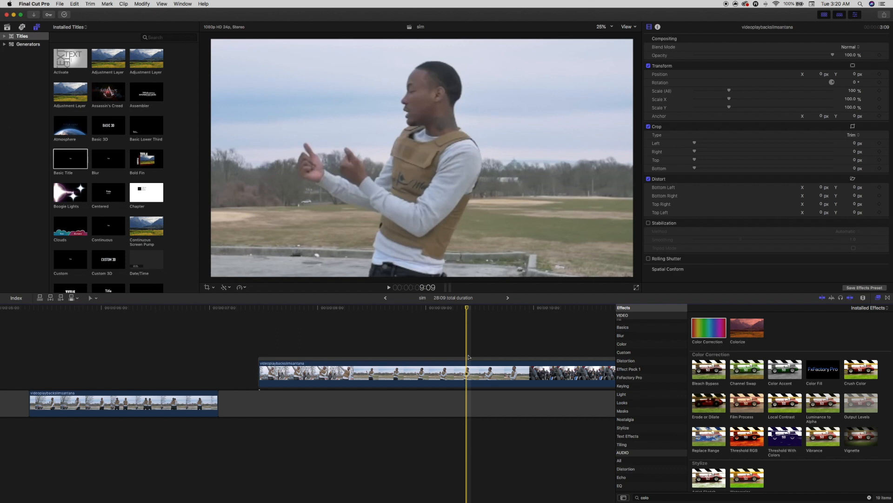
left_click(469, 363)
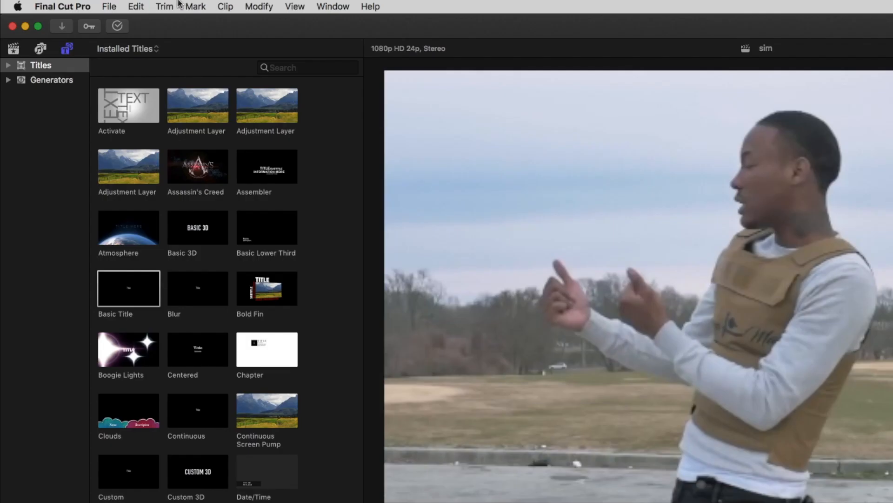
left_click(136, 6)
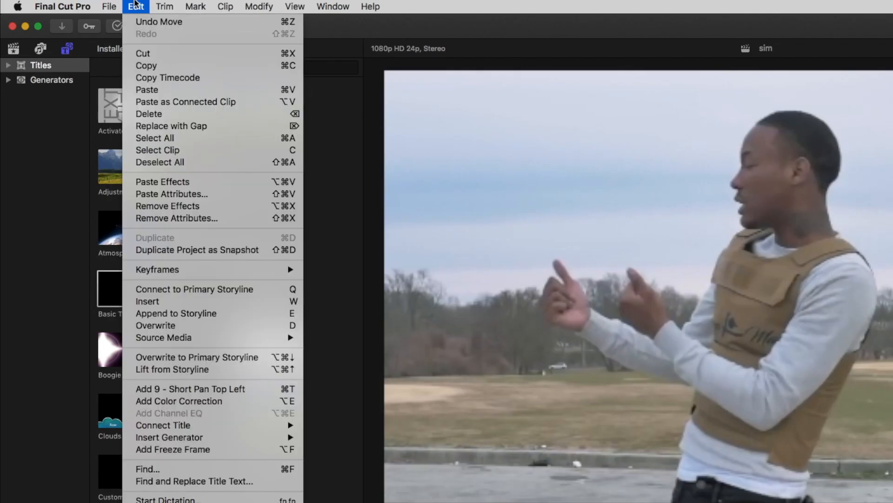
left_click(178, 449)
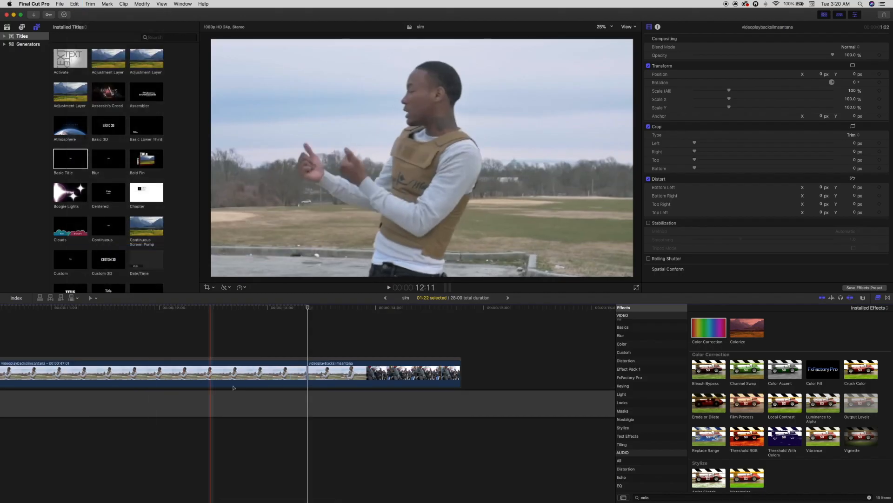
Step: Lift the four-second freeze frame out of the connected storyline so it sits above the other clips
left_click(246, 380)
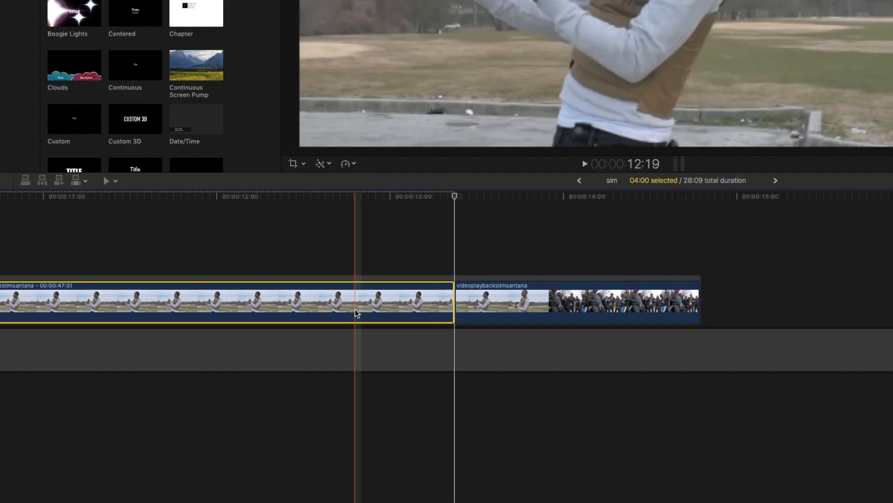
right_click(247, 379)
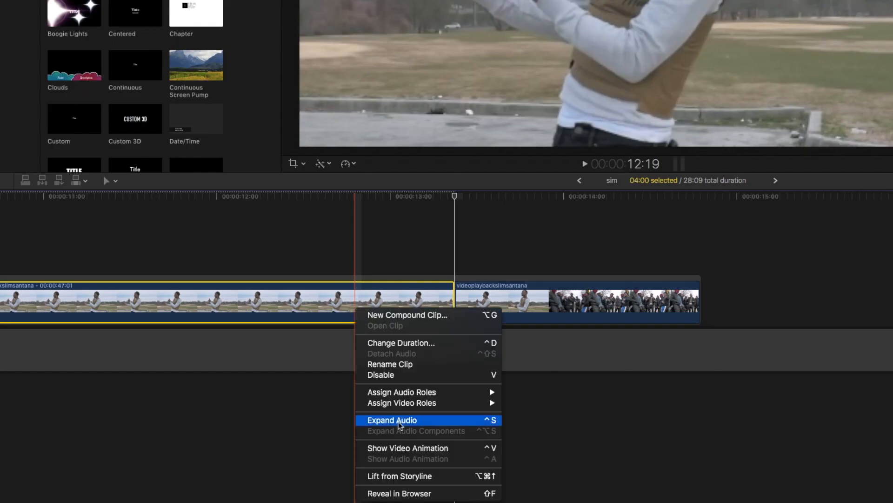
left_click(285, 482)
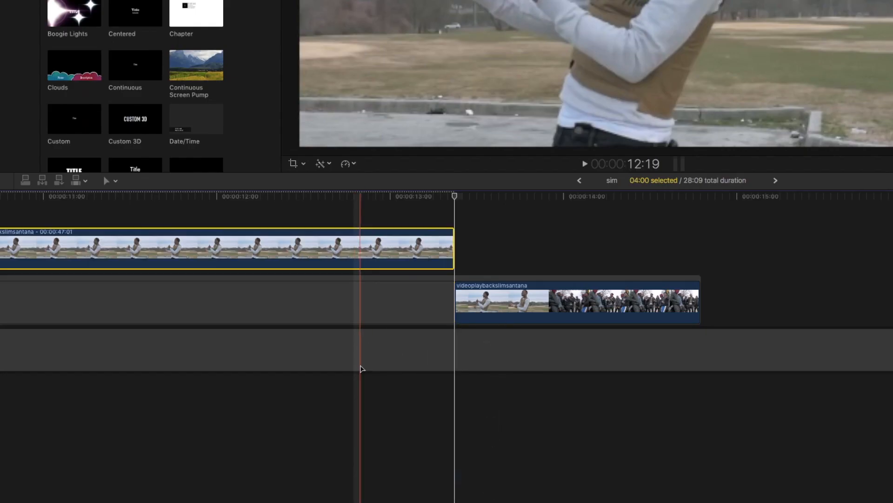
Step: Delete the gap beneath the lifted freeze frame so the two halves of the clip join
scroll(362, 370, "down", 5)
scroll(362, 370, "left", 5)
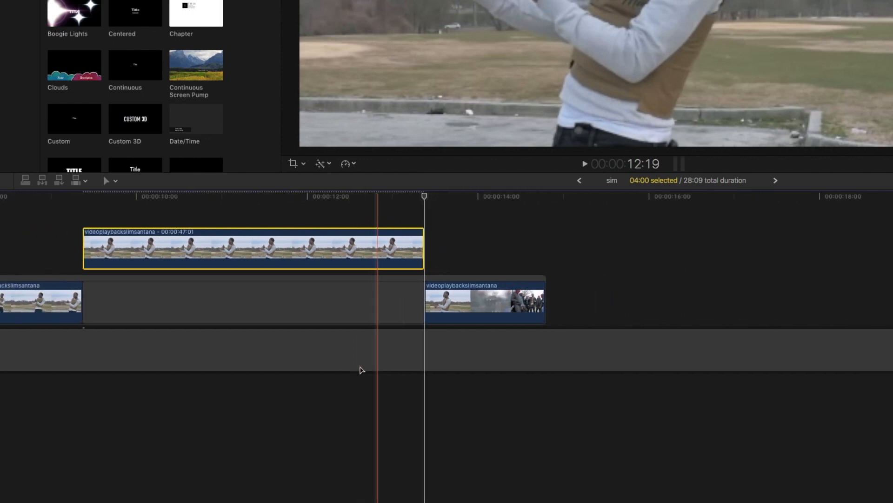
left_click(444, 306)
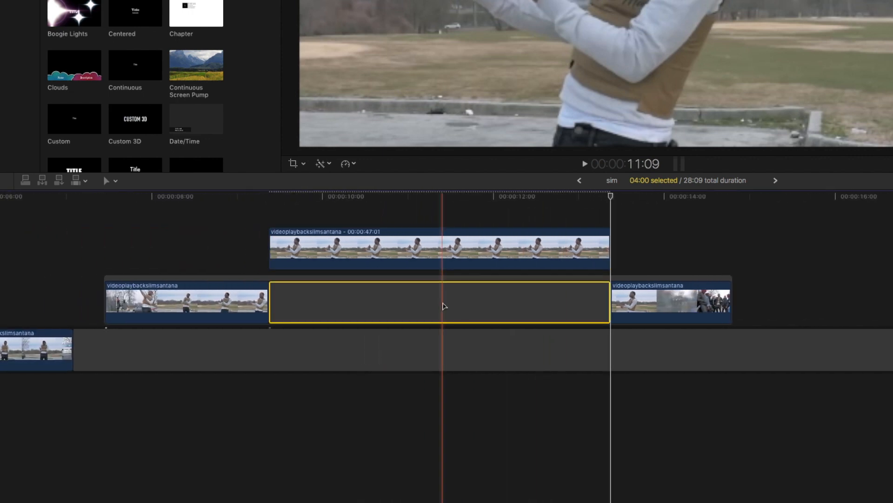
key("Delete")
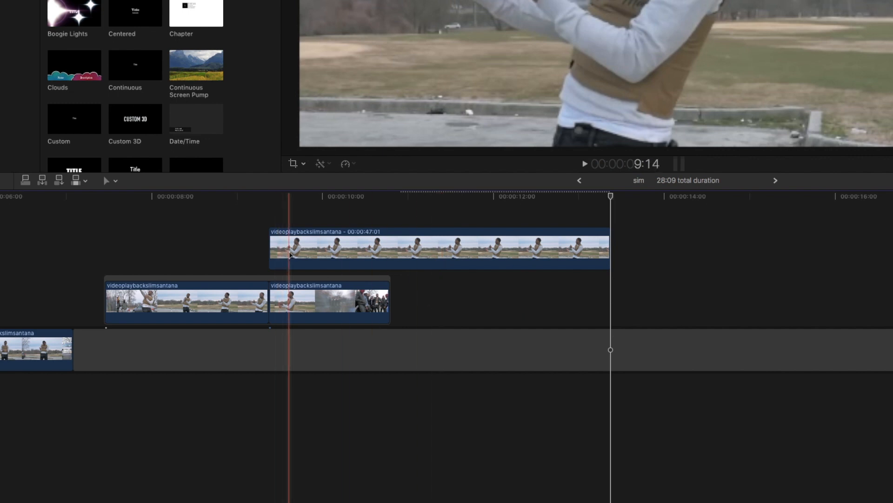
Step: Move the freeze frame earlier so it ends at the cut between the two clips, and cut off its part before the first clip
left_click_drag(289, 255, 125, 272)
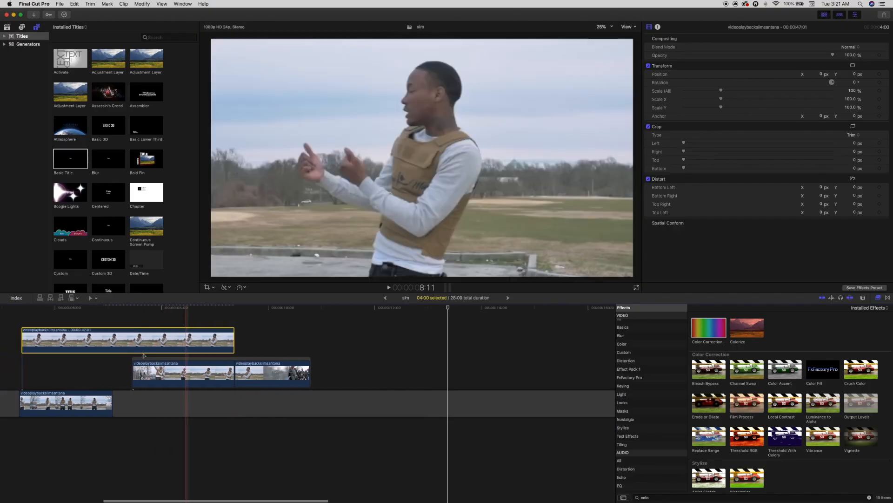
scroll(143, 355, "left", 1)
key("b")
left_click(139, 342)
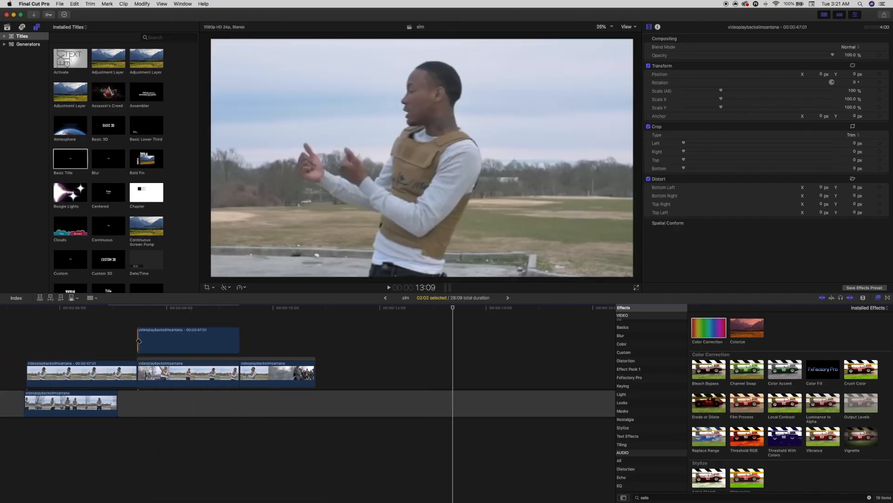
key("a")
left_click(119, 364)
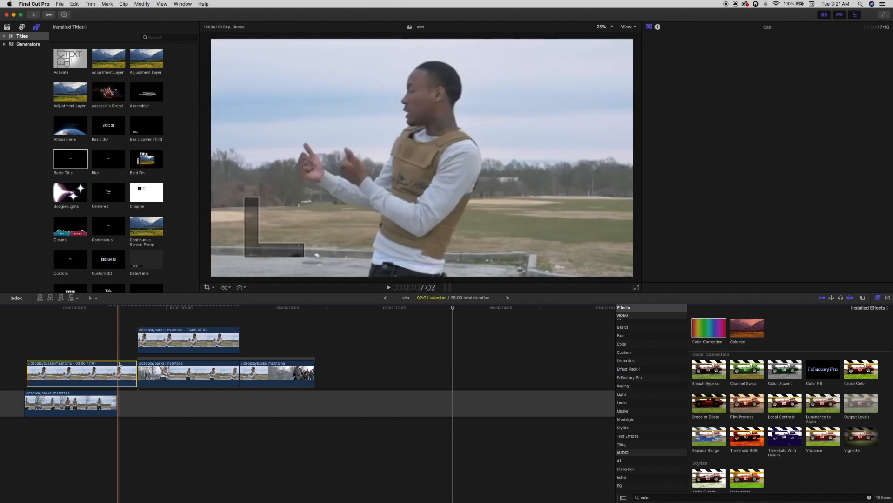
key("Delete")
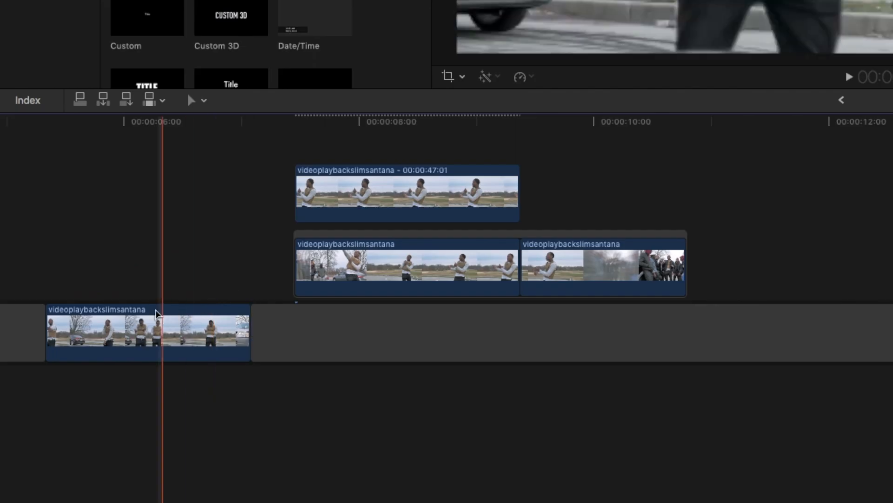
Step: Move the preceding clip in the main storyline about two seconds earlier, away from the stacked clips
scroll(68, 408, "left", 2)
left_click_drag(182, 347, 14, 326)
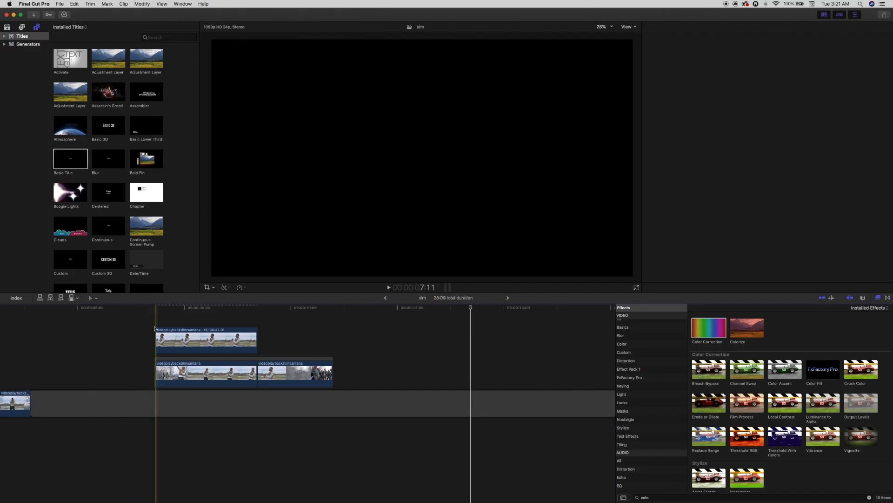
Step: Search the effects for "mas" and apply Draw Mask to the freeze frame
left_click(156, 329)
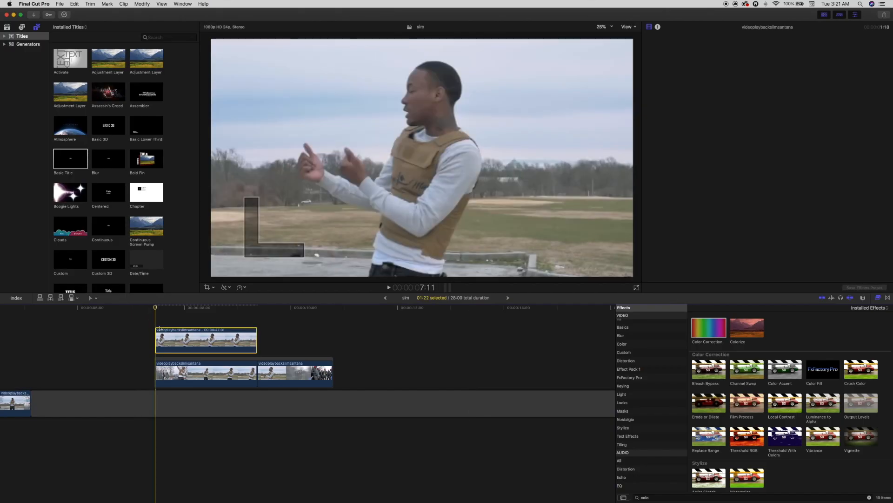
left_click(207, 317)
left_click(212, 333)
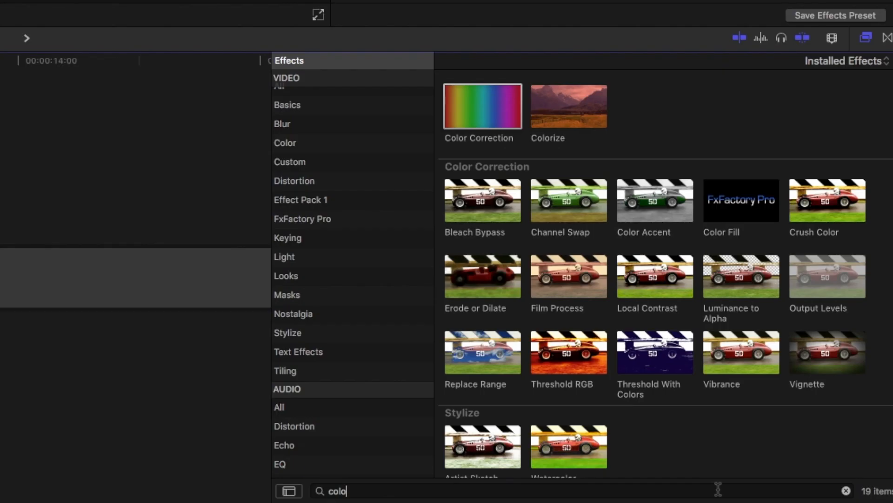
left_click(812, 496)
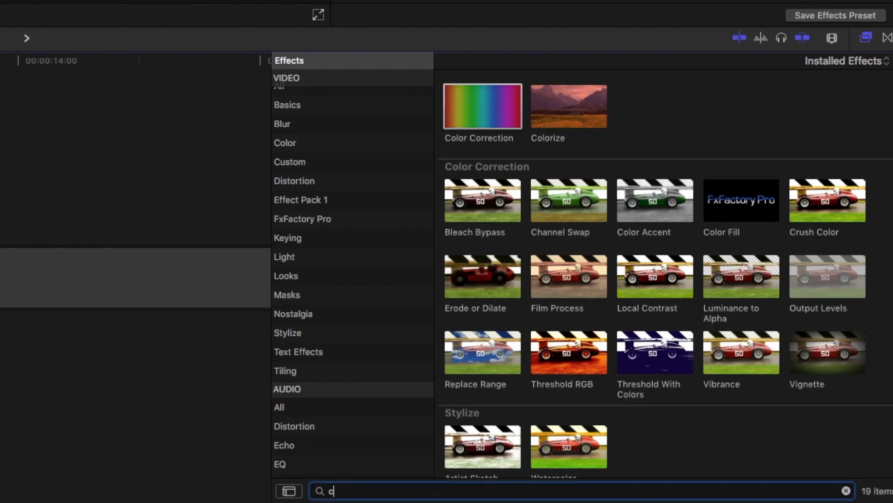
key("BackSpace")
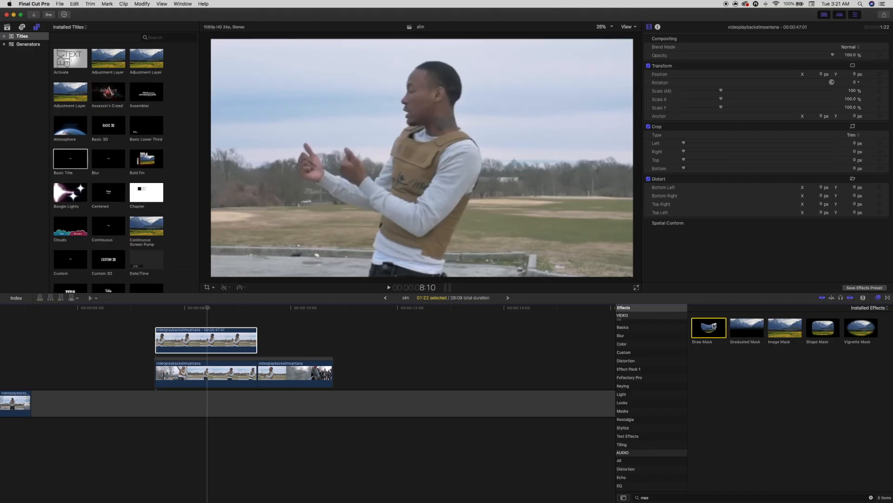
mouse_move(494, 101)
left_mouse_down()
mouse_move(679, 328)
mouse_move(220, 343)
left_mouse_up()
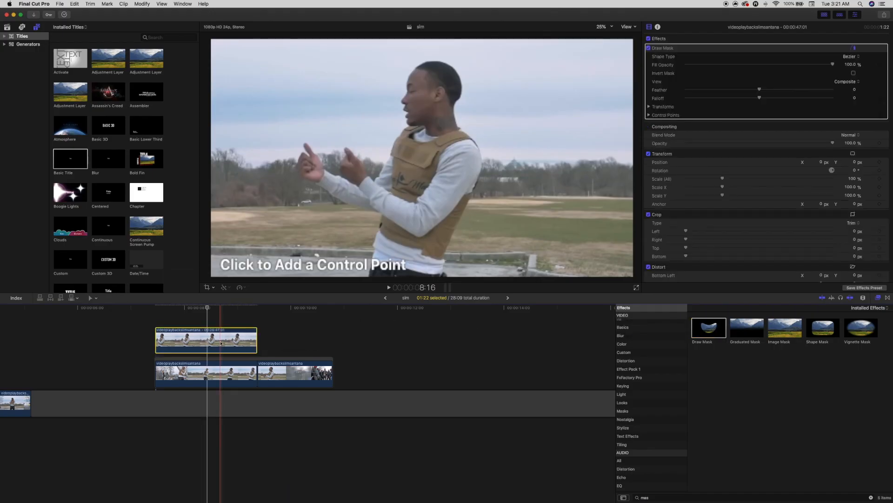
Step: Draw a closed mask around the frozen performer, tracing from the waist around the arms, hands, head and back to the starting point
left_click(612, 27)
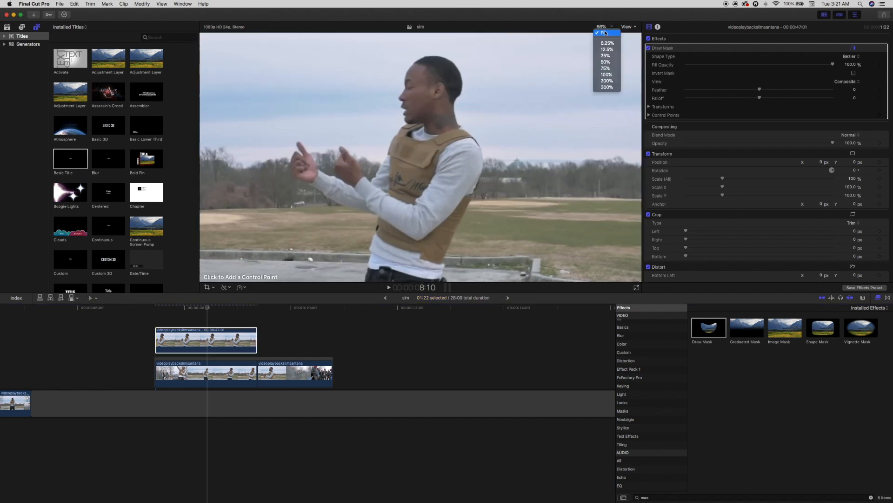
left_click(607, 62)
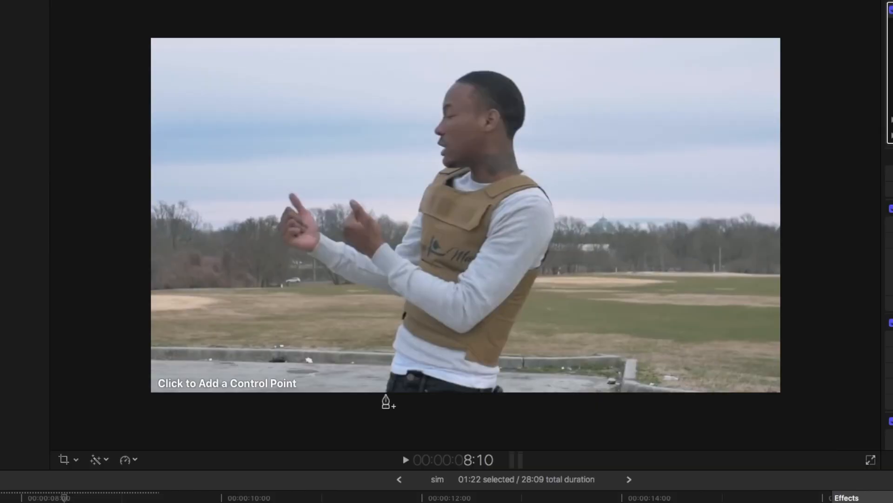
left_click(385, 394)
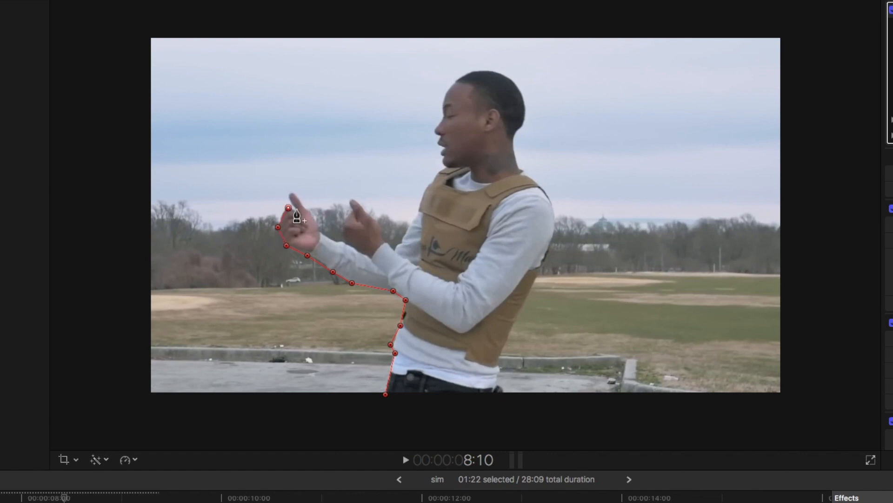
left_click(295, 194)
left_click(313, 218)
left_click(320, 233)
left_click(343, 243)
left_click(343, 226)
left_click(352, 210)
left_click(348, 200)
left_click(355, 198)
left_click(375, 220)
left_click(386, 241)
left_click(393, 249)
left_click(417, 210)
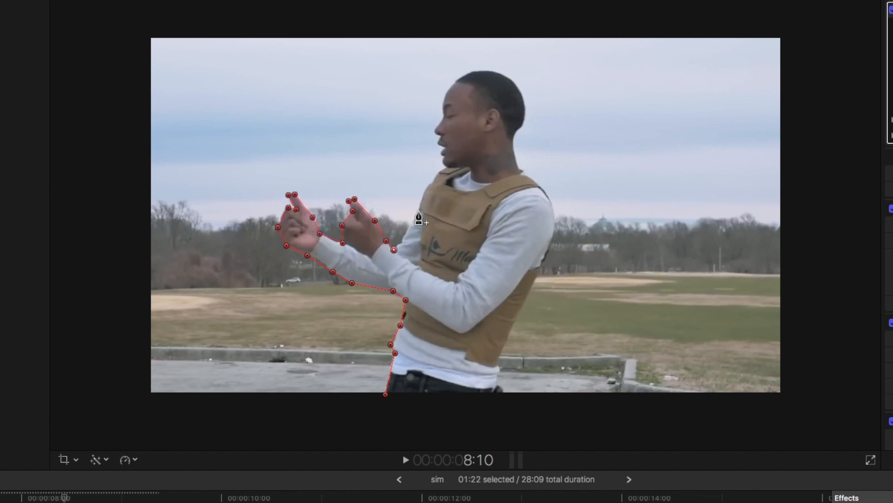
left_click(429, 183)
left_click(436, 173)
left_click(444, 168)
left_click(443, 147)
left_click(434, 133)
left_click(443, 116)
left_click(445, 95)
left_click(454, 80)
left_click(475, 70)
left_click(494, 70)
left_click(507, 75)
left_click(518, 89)
left_click(524, 98)
left_click(526, 115)
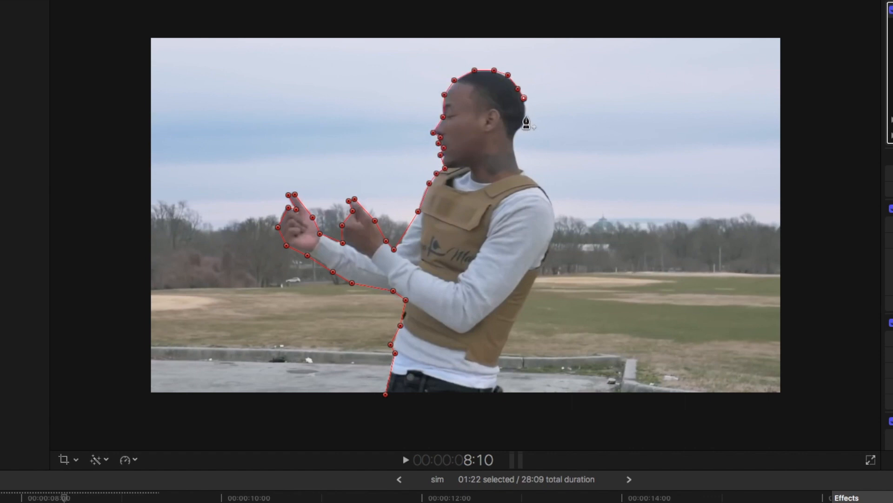
left_click(522, 125)
left_click(517, 131)
left_click(514, 144)
left_click(516, 160)
left_click(554, 213)
left_click(556, 235)
left_click(548, 256)
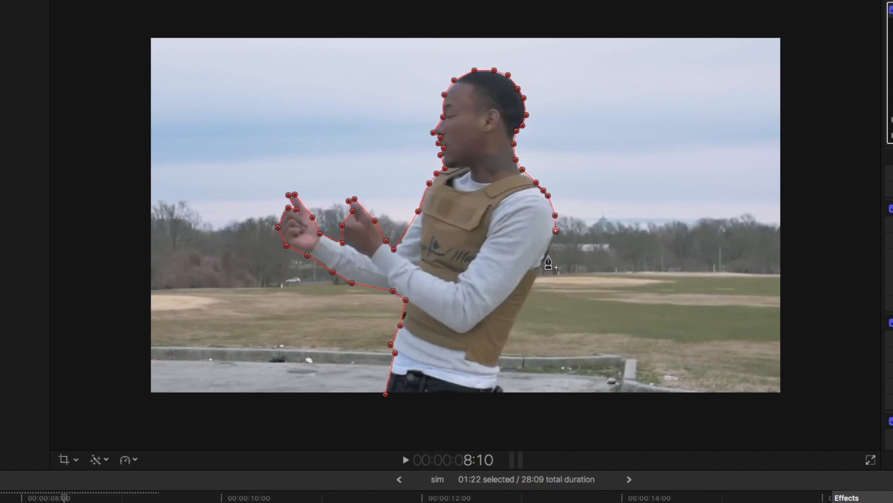
left_click(538, 277)
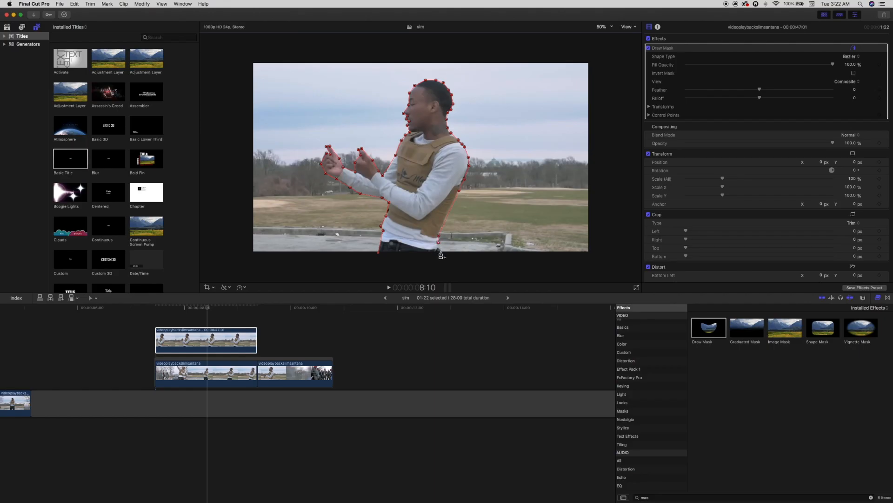
left_click(378, 252)
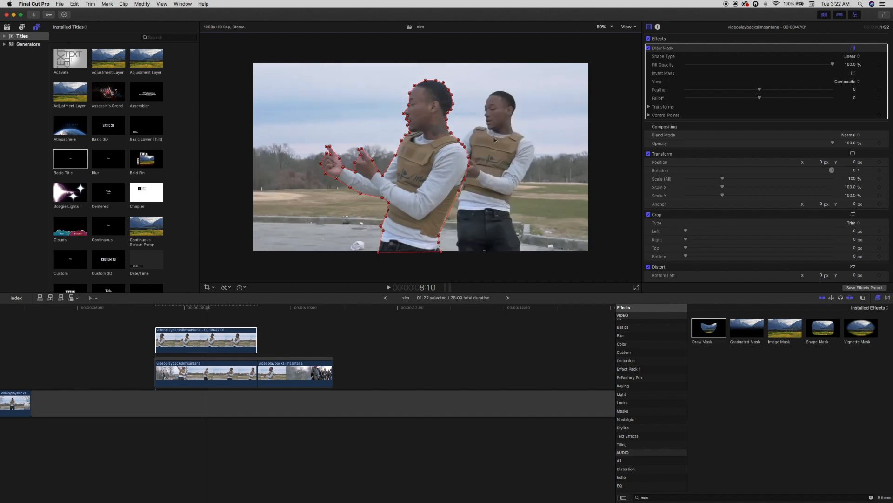
Step: Trim the start of the masked freeze frame to 8:06, shortening it to 1:03
left_click(205, 340)
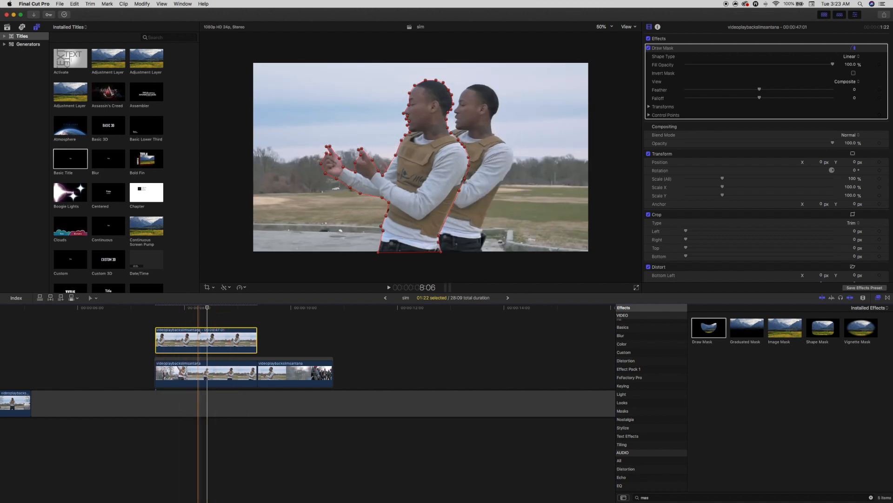
left_click(196, 321)
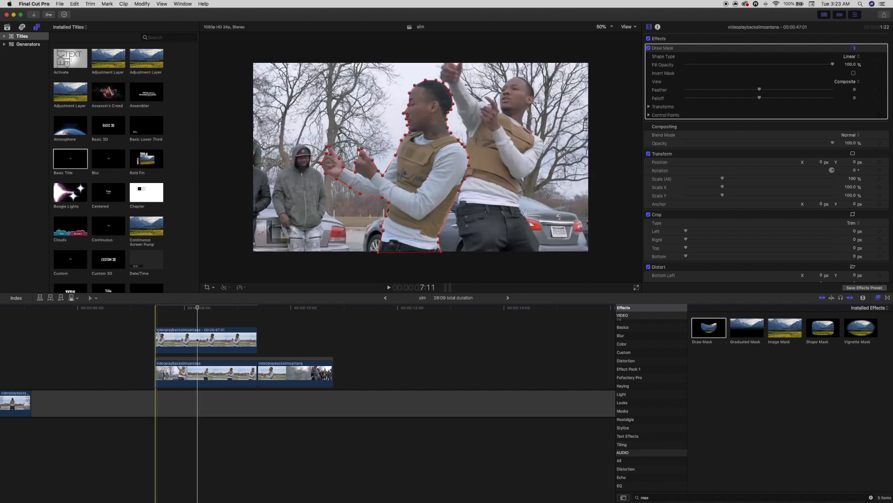
left_click_drag(157, 338, 198, 343)
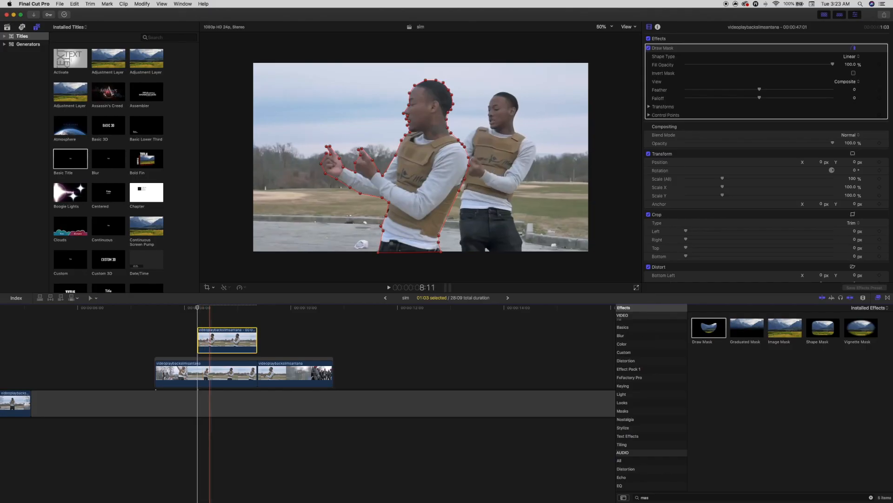
Step: Add a position keyframe to the masked freeze frame at its end, at 9:09
left_click(258, 321)
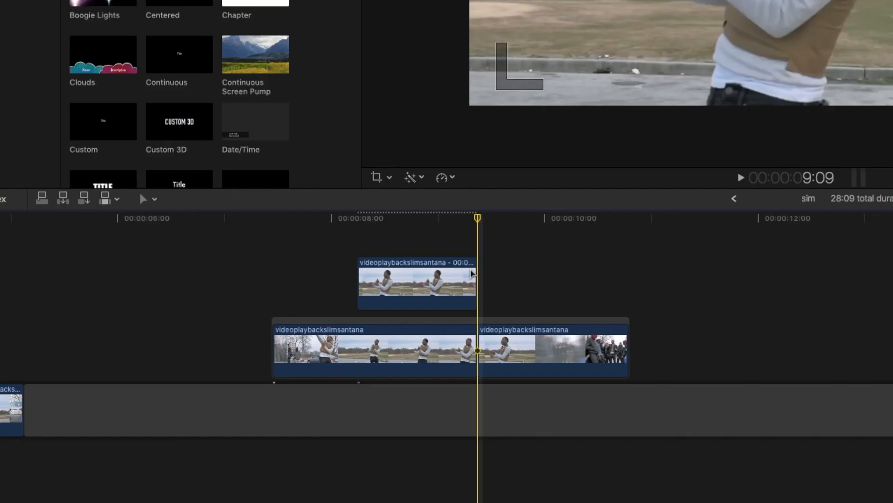
left_click(253, 342)
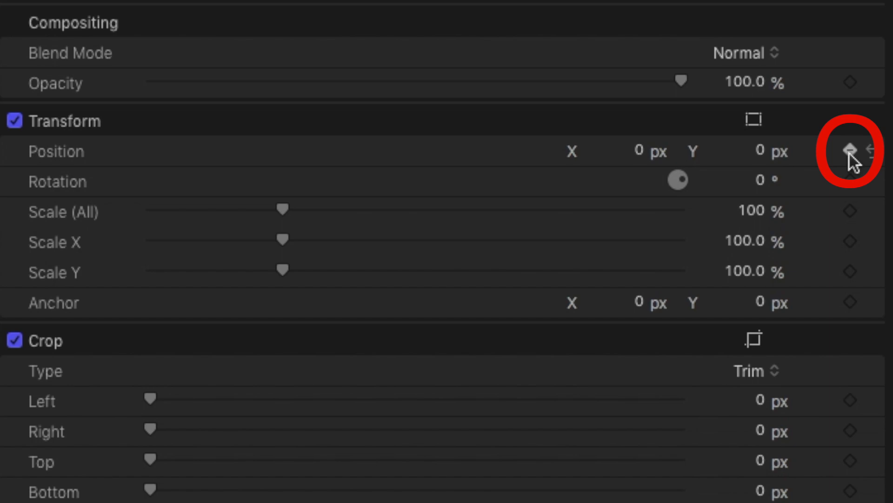
left_click(850, 151)
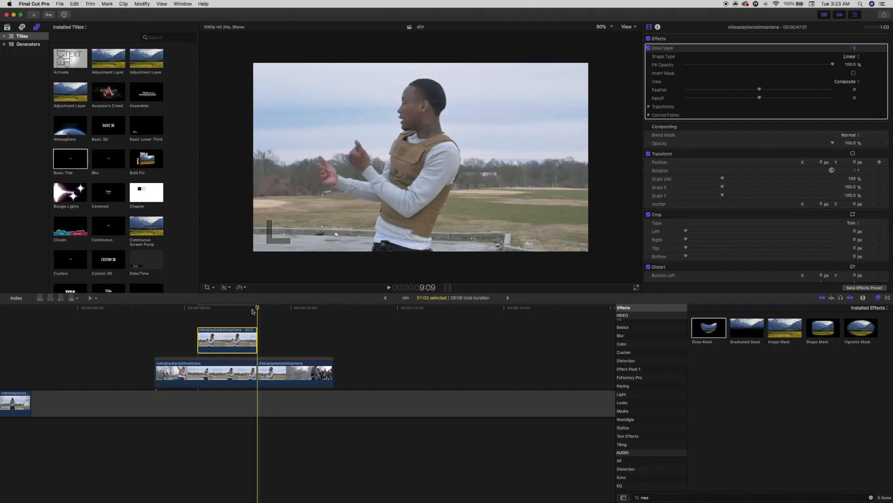
Step: At 8:06, use Transform to move the masked freeze frame to the left and slightly down as its starting position
left_click_drag(253, 311, 198, 309)
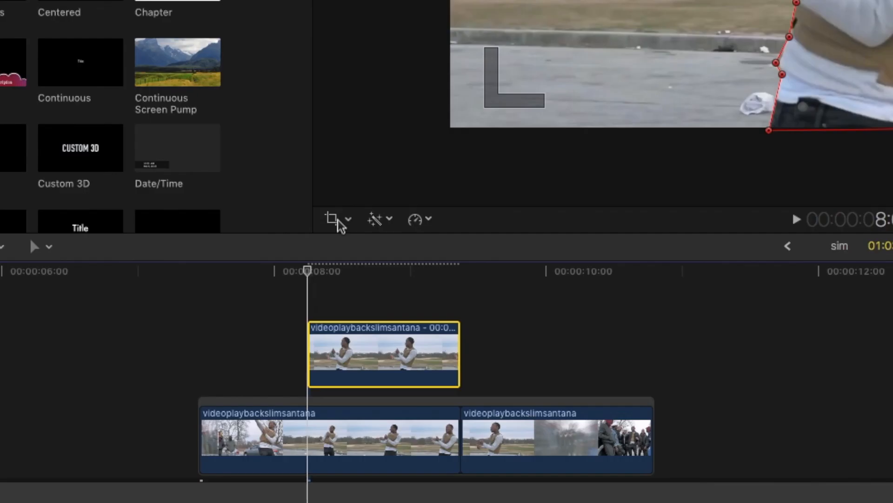
left_click(350, 220)
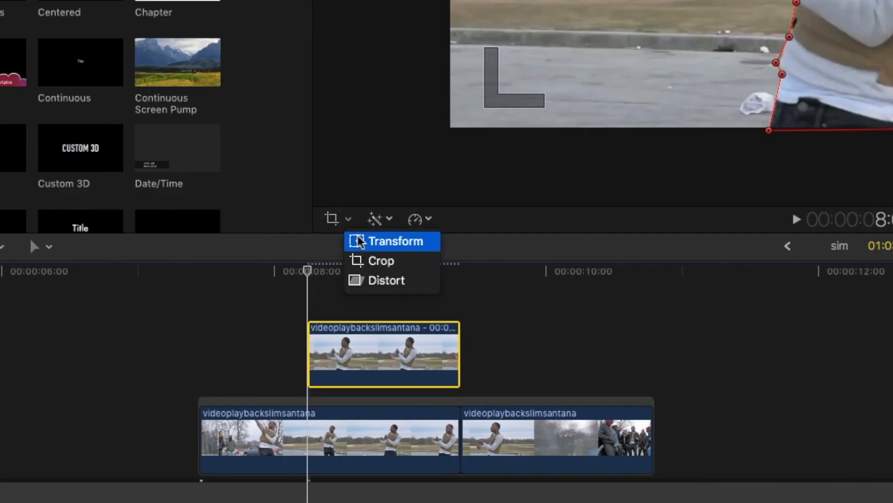
left_click(360, 241)
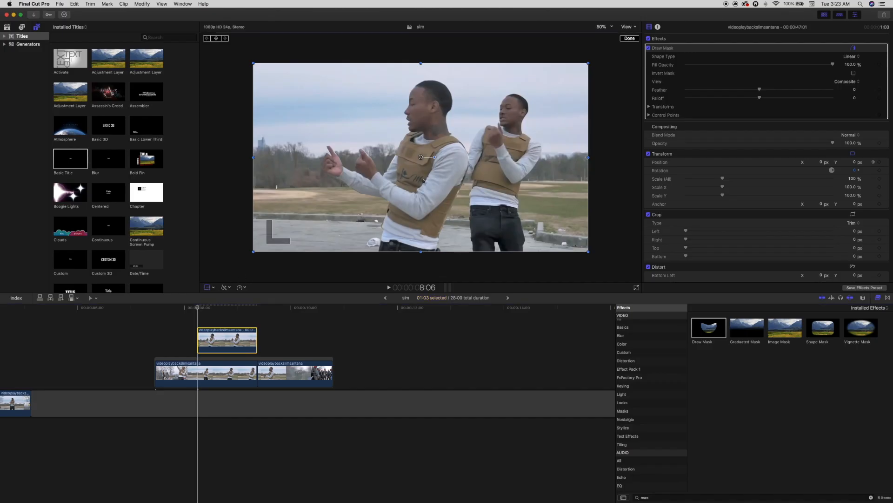
left_click_drag(423, 181, 312, 207)
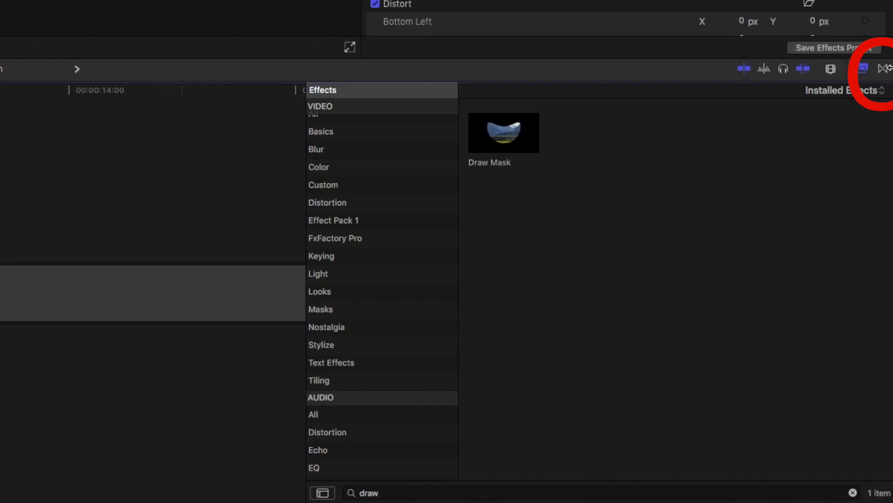
Step: Search the transitions for "zo", add Zoom to the start of the masked freeze frame, and trim that start to shorten the clip
left_click(884, 69)
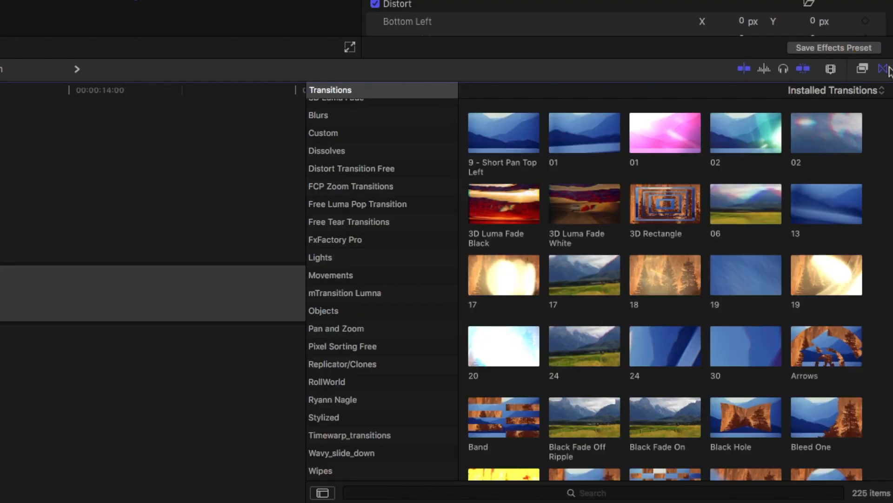
left_click(608, 494)
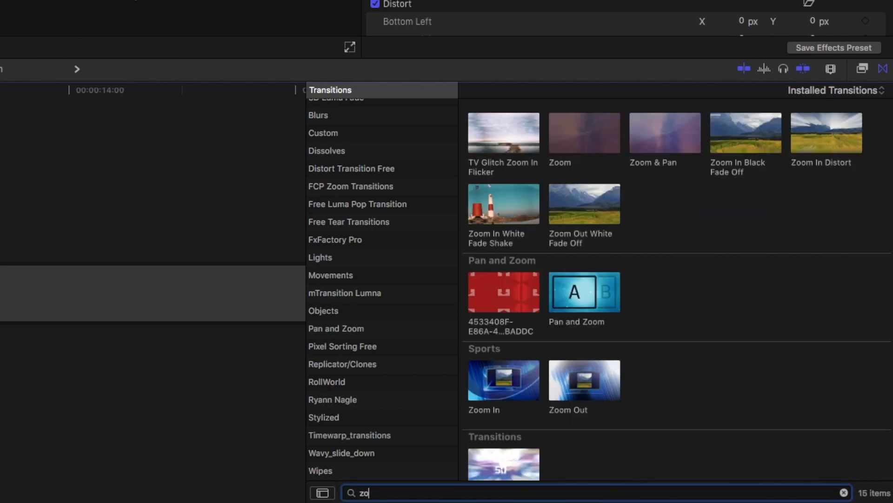
left_click_drag(584, 132, 232, 335)
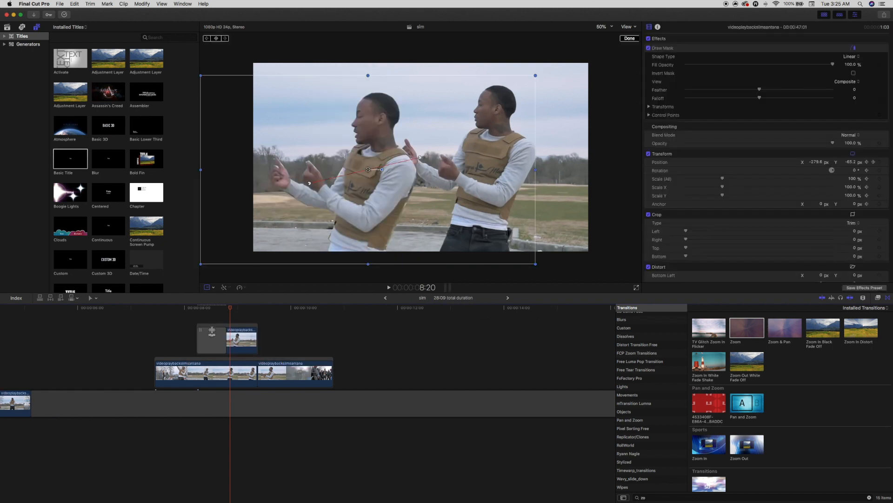
left_click_drag(212, 331, 208, 330)
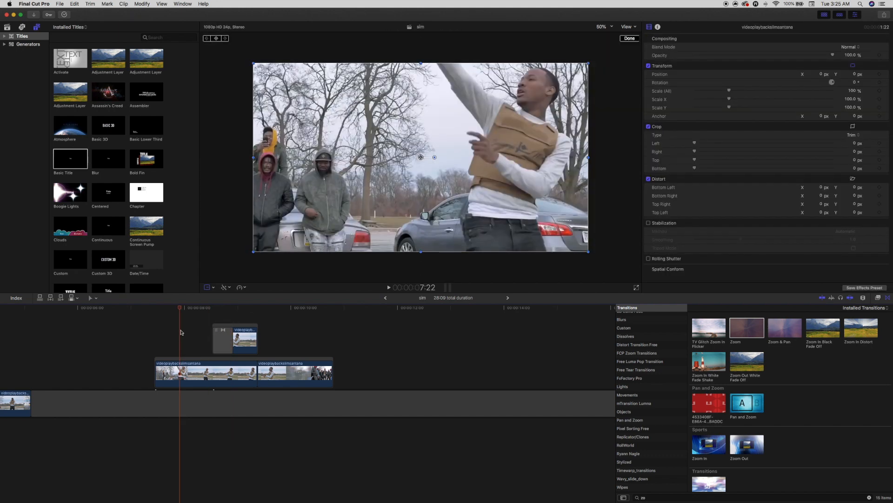
key("space")
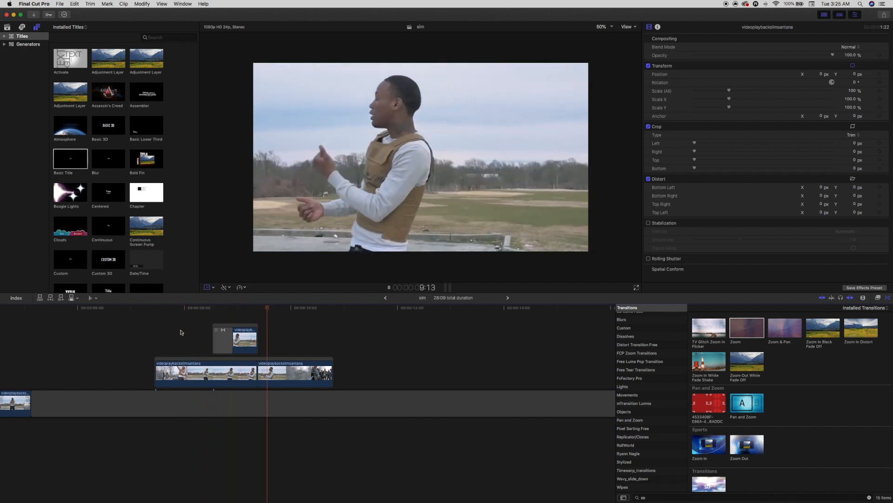
key("space")
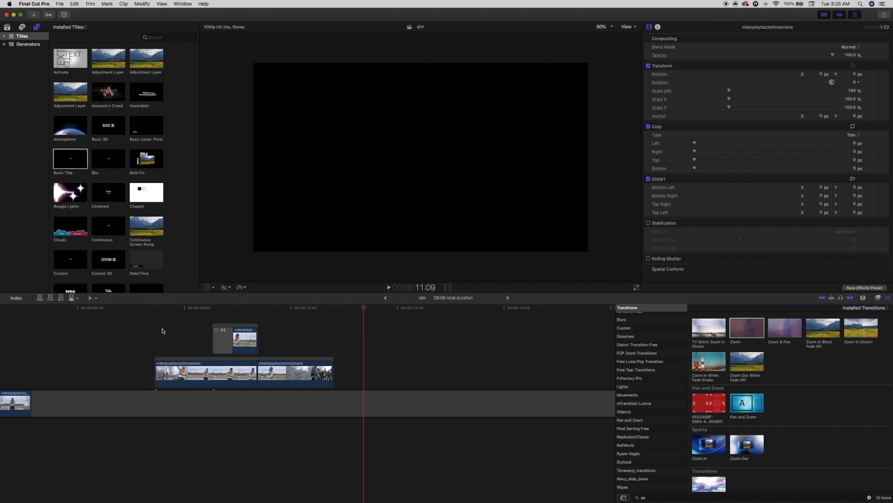
Step: Split the connected clip at 30:09, just before the motorcycle footage changes to the group shot
scroll(161, 331, "left", 8)
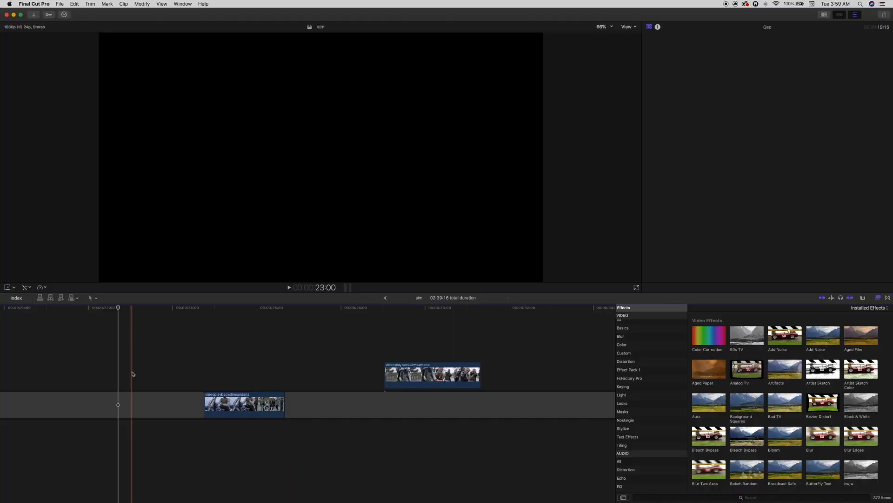
key("space")
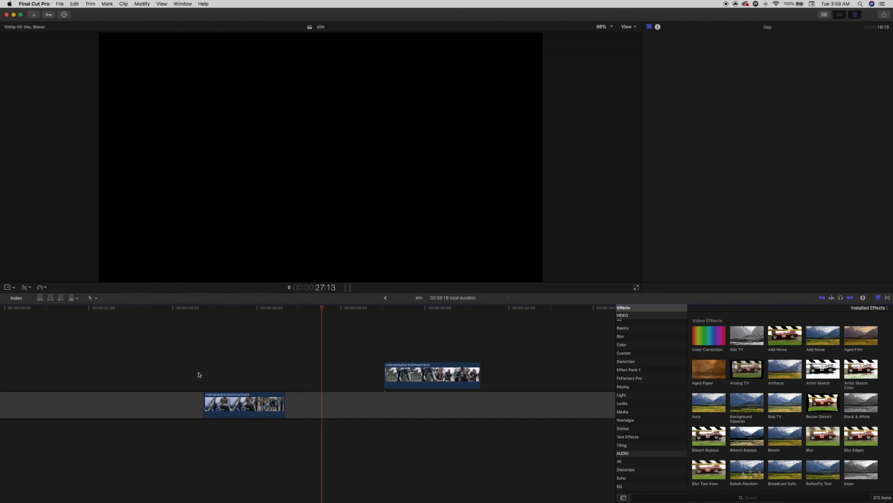
key("space")
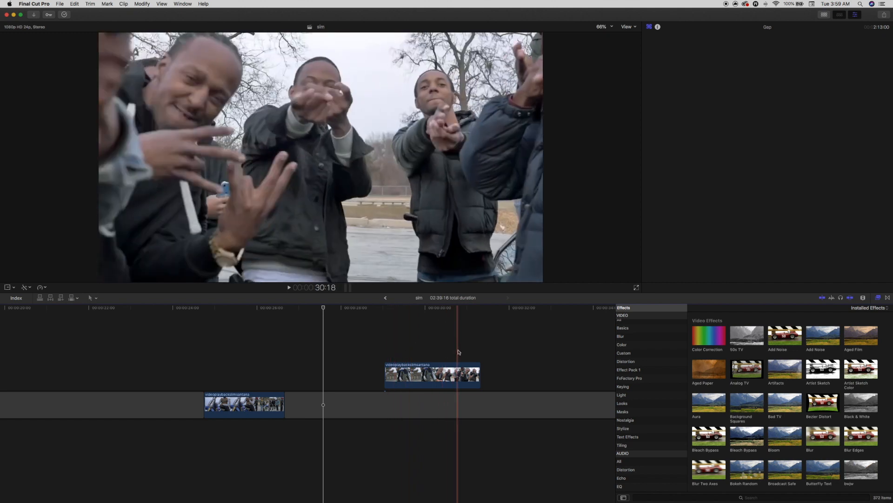
key("space")
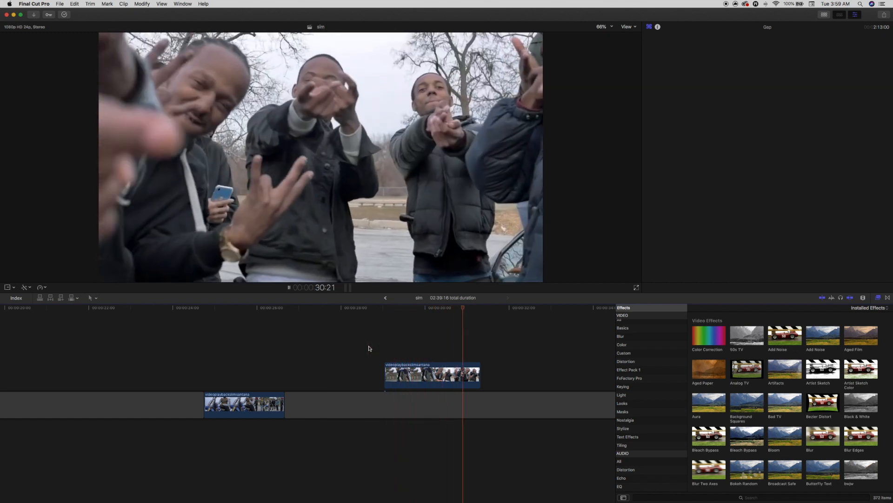
key("space")
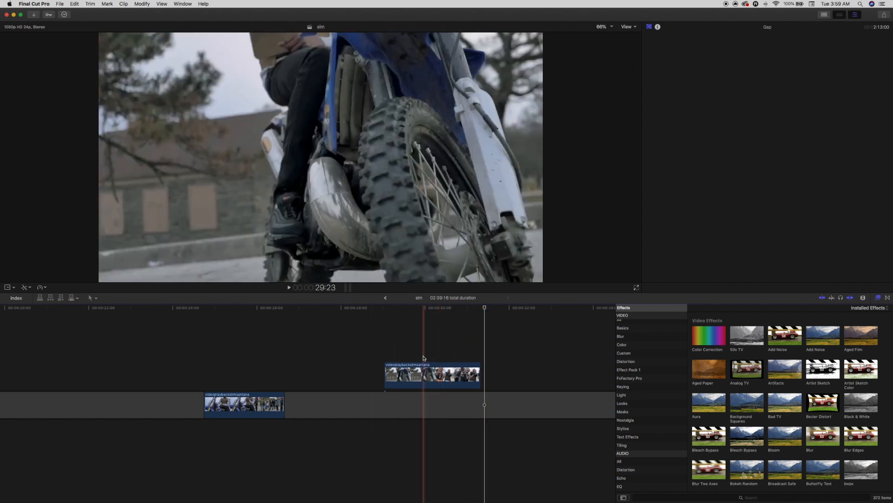
key("super+equal")
key("super+equal")
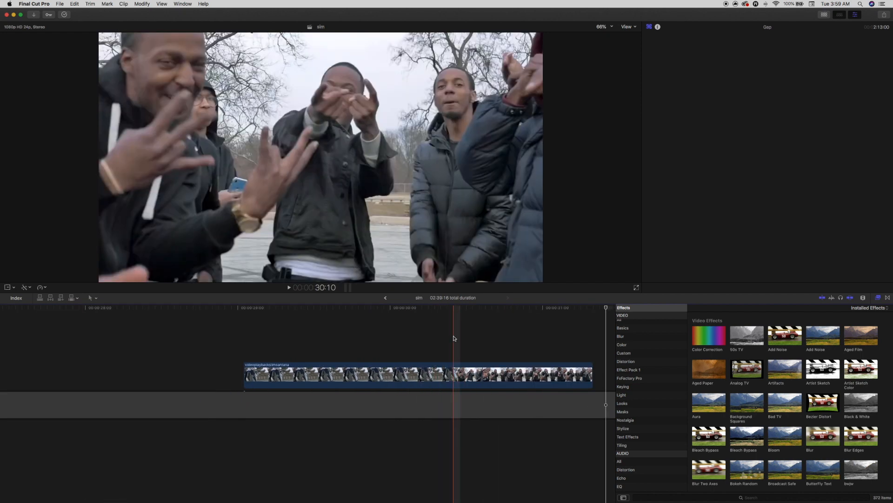
left_click(454, 367)
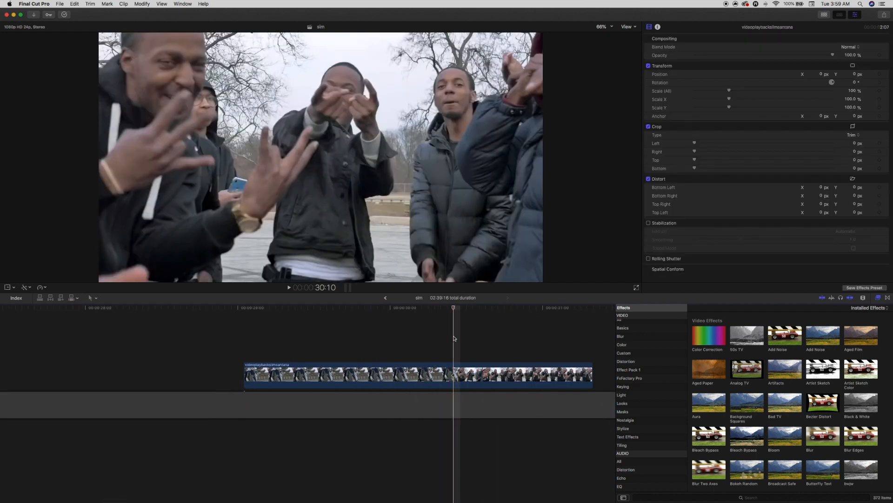
key("Left")
key("Left")
key("Right")
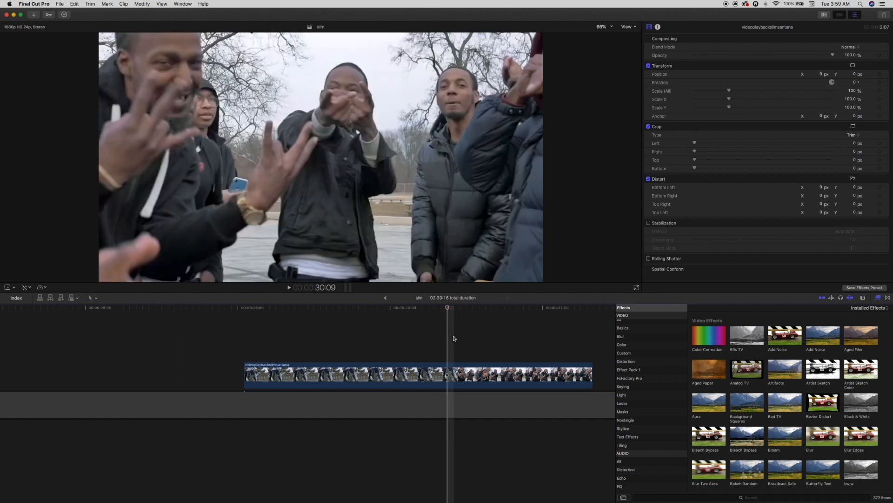
key("b")
left_click(447, 374)
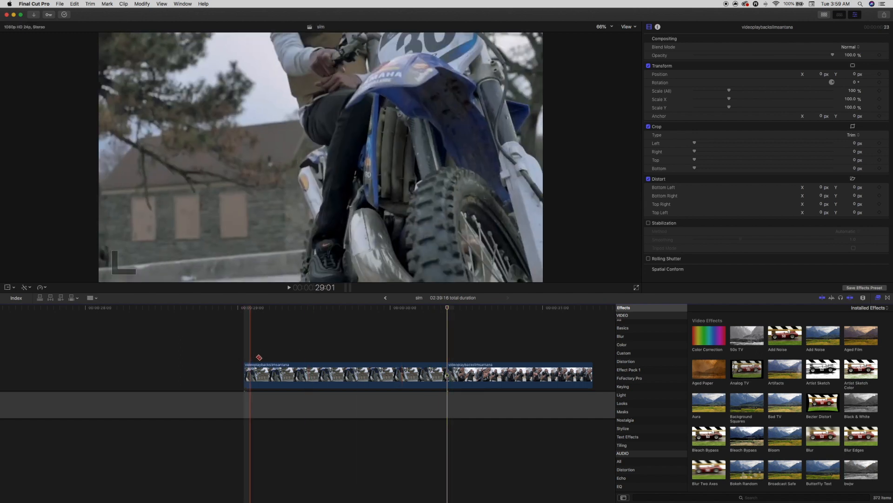
key("a")
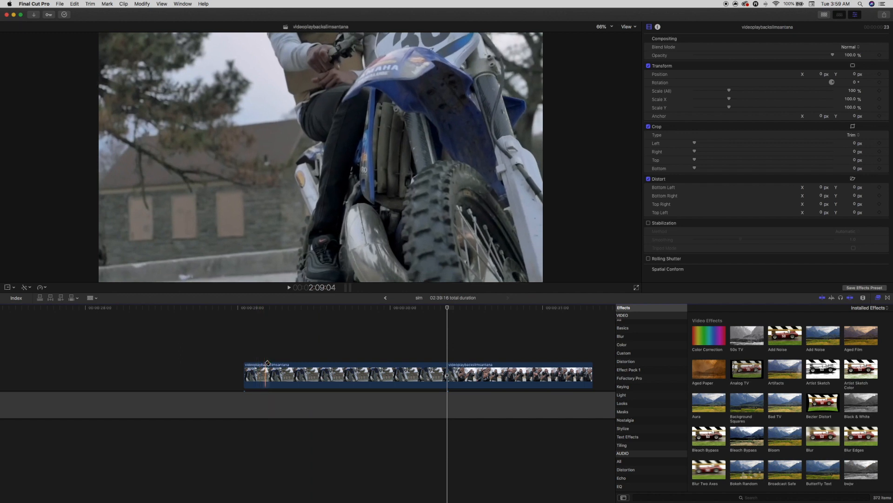
Step: Duplicate the motorcycle segment before the cut onto the layer directly above it, aligned with the original
left_click(295, 361)
left_click(303, 377)
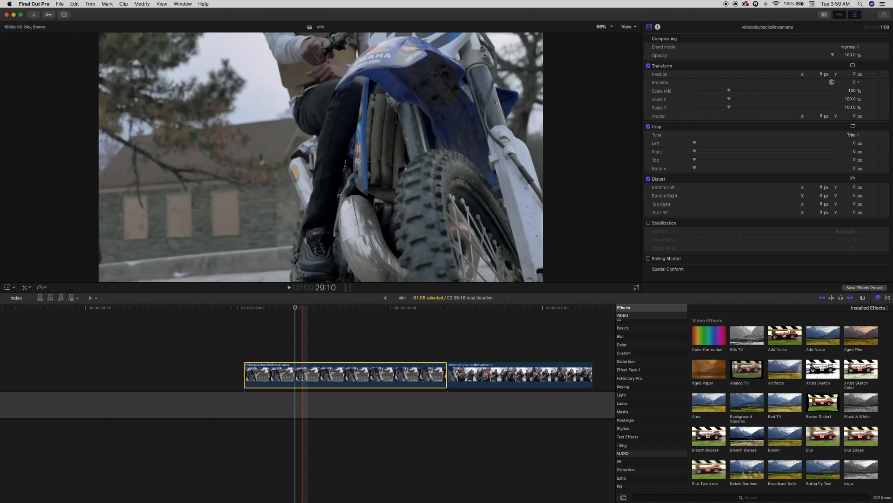
left_click_drag(303, 378, 303, 347)
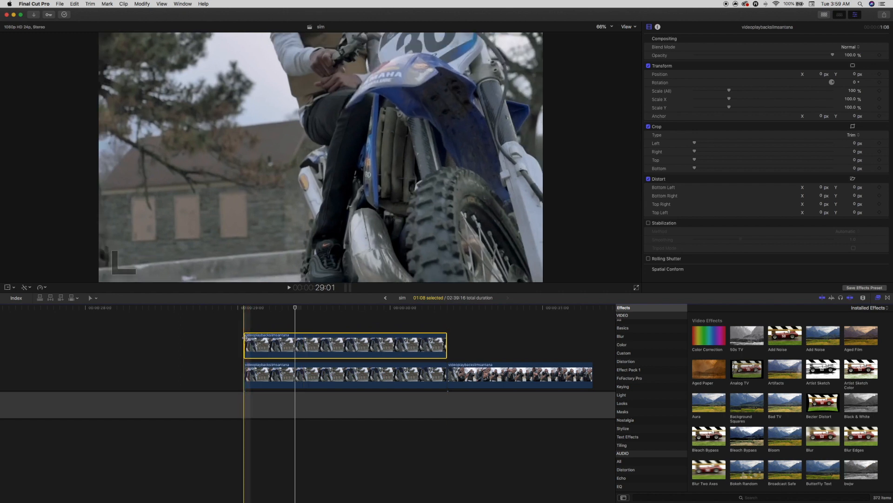
Step: Trim the start of the duplicated motorcycle clip so only its last 4 frames before the cut remain
left_click_drag(249, 339, 418, 350)
left_click(427, 349)
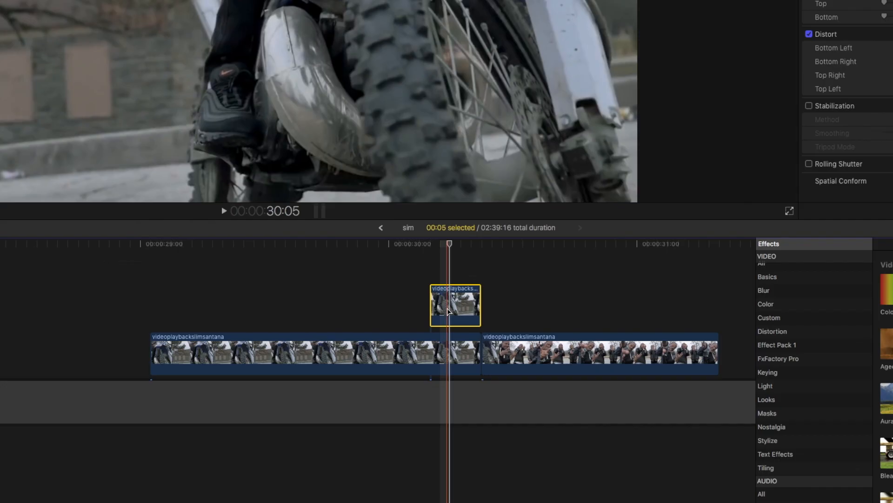
scroll(445, 307, "up", 5)
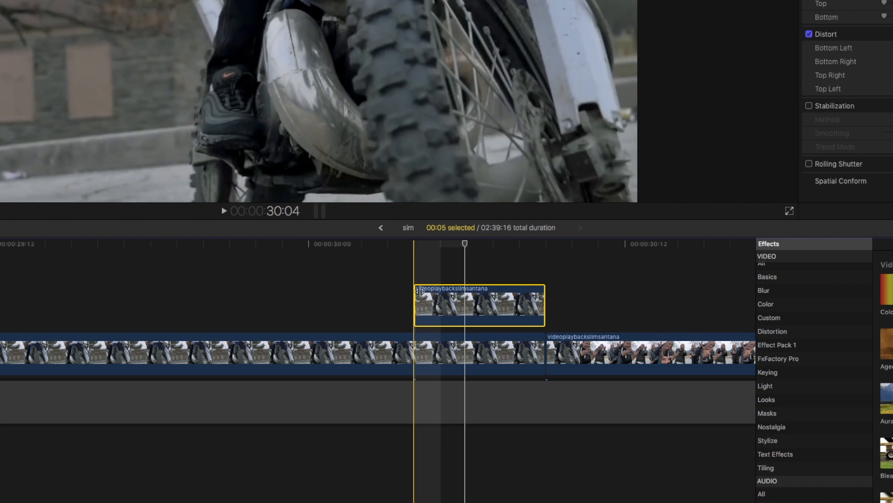
left_click_drag(415, 292, 450, 297)
Step: Scale the 4-frame motorcycle copy to 90% and lower its opacity to 56.45%
left_click(472, 305)
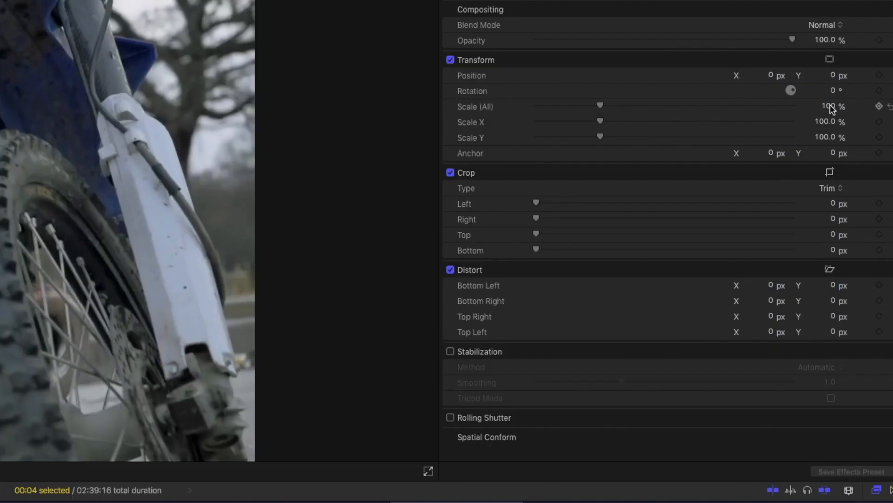
left_click_drag(852, 91, 832, 108)
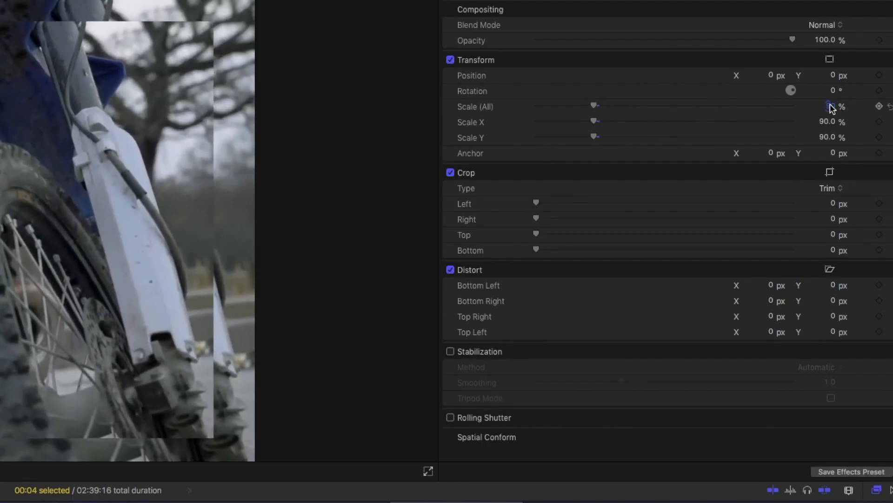
left_click_drag(793, 40, 672, 41)
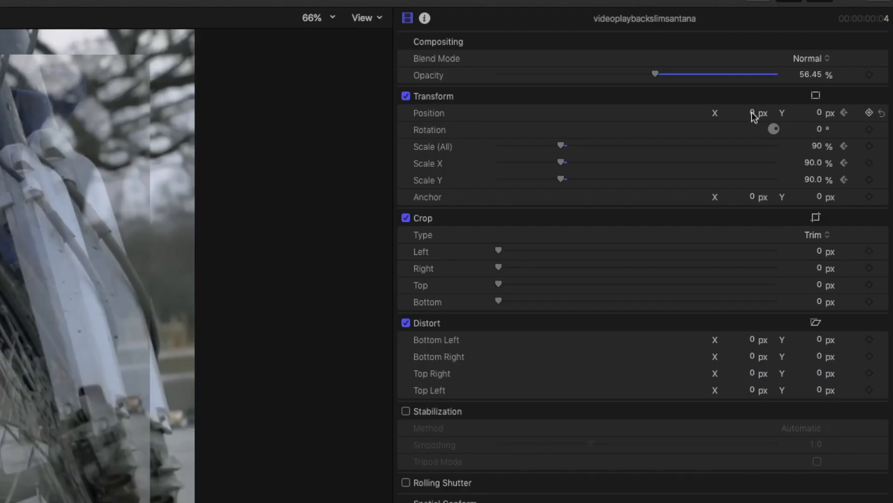
Step: Keyframe the copy's horizontal position about 100 px to the left at 30:06 and about 97 px to the right at 30:07
left_click_drag(752, 113, 752, 161)
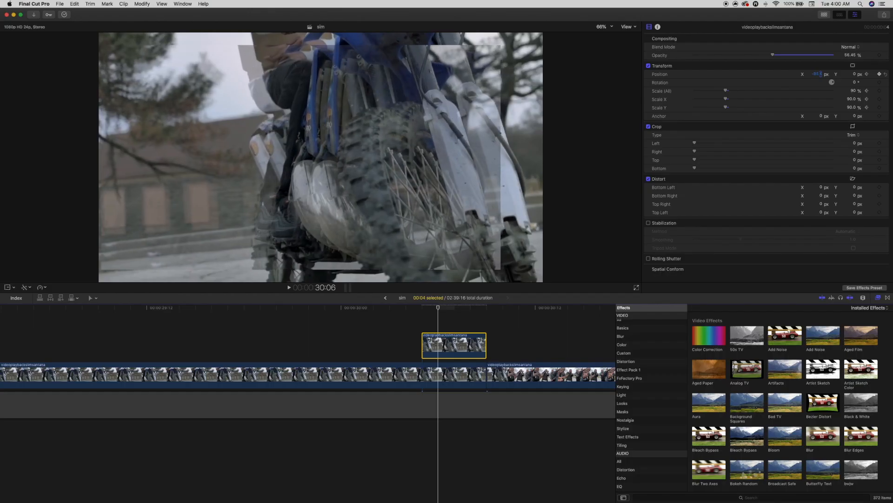
left_click_drag(818, 73, 821, 73)
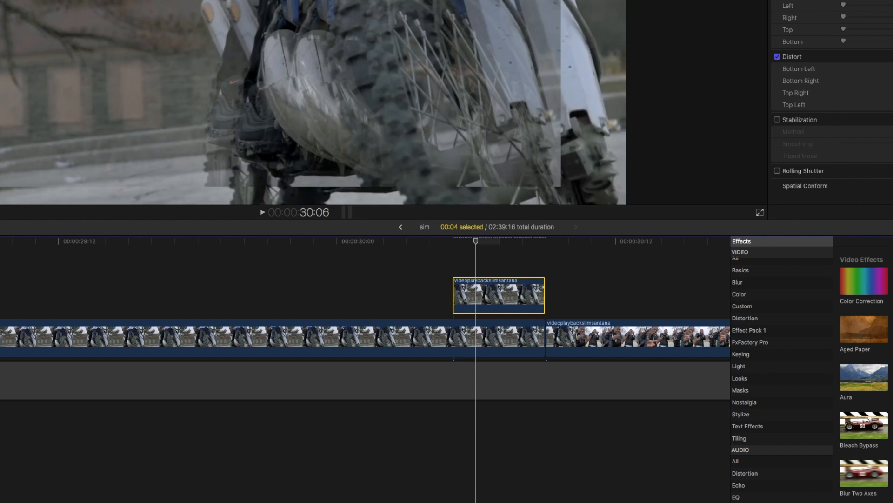
key("Right")
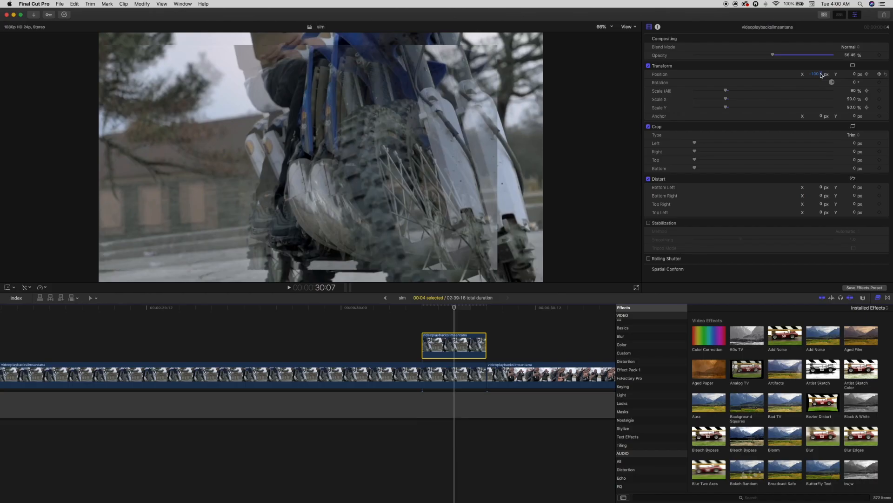
left_click_drag(821, 76, 820, 72)
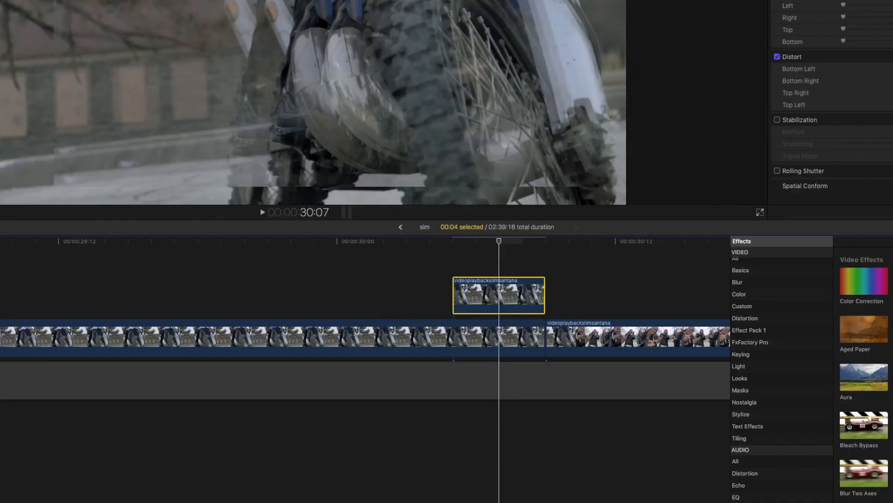
Step: Keyframe the copy's horizontal position at 30:08, moving it back toward the centre of the frame
key("Right")
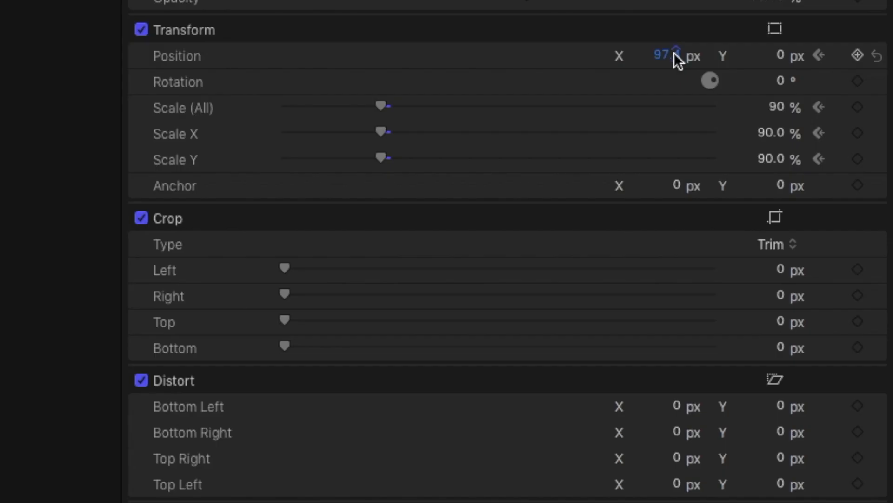
left_click_drag(674, 54, 642, 55)
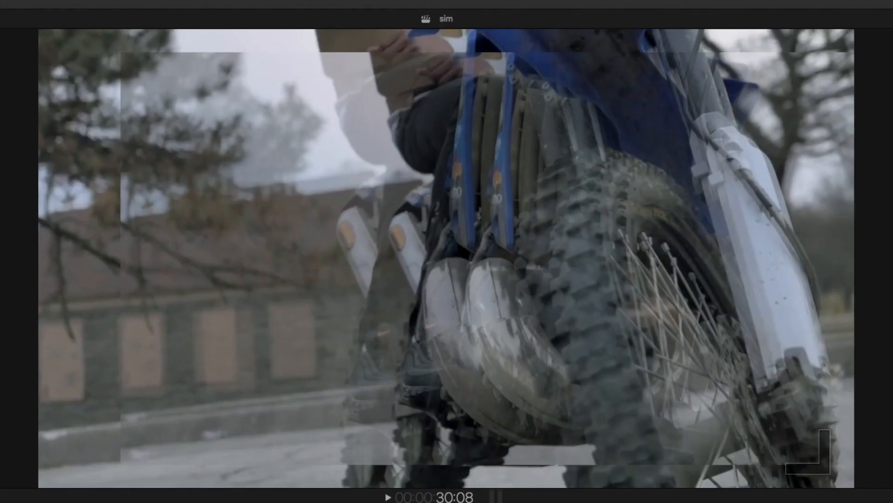
left_click_drag(827, 74, 821, 76)
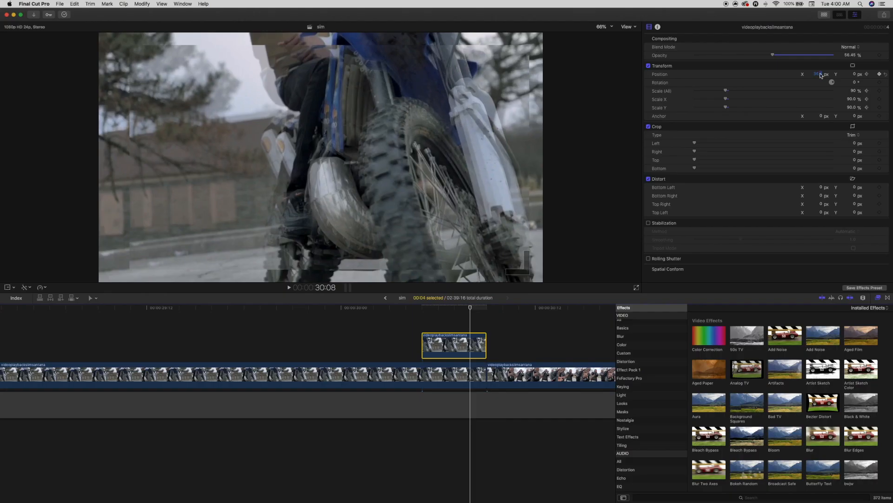